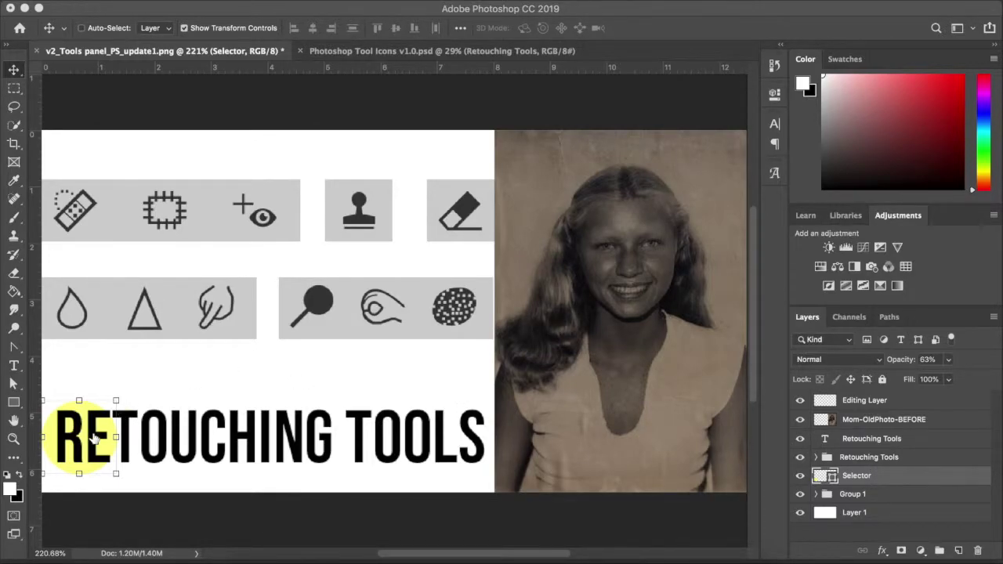
# - Move the yellow Selector circle from the RETOUCHING TOOLS heading onto the bandage icon
pyautogui.click(102, 337)
pyautogui.moveTo(102, 464); pyautogui.dragTo(88, 228)
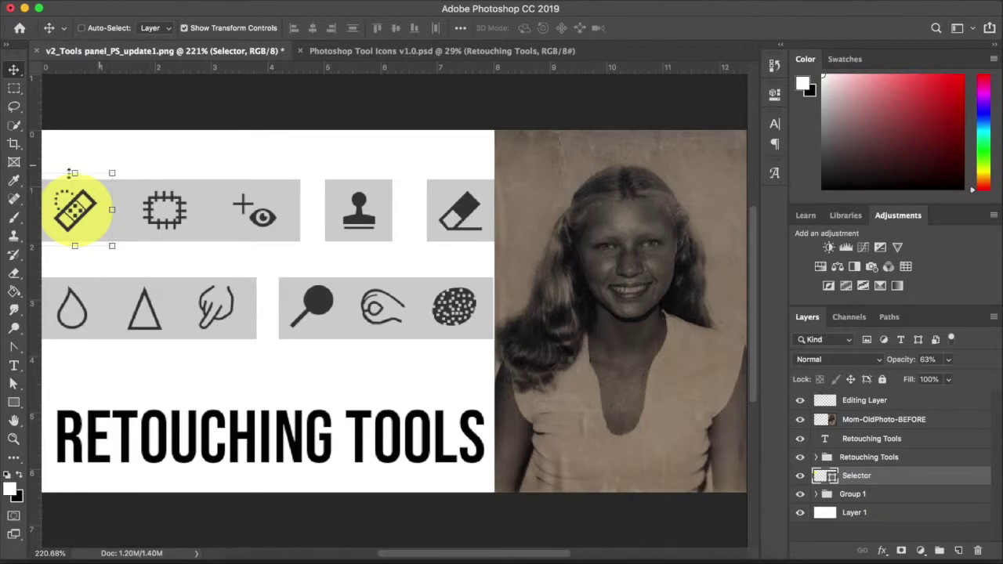
# - Set up the Spot Healing Brush with a 26 px size and make the Editing Layer active
pyautogui.click(15, 202)
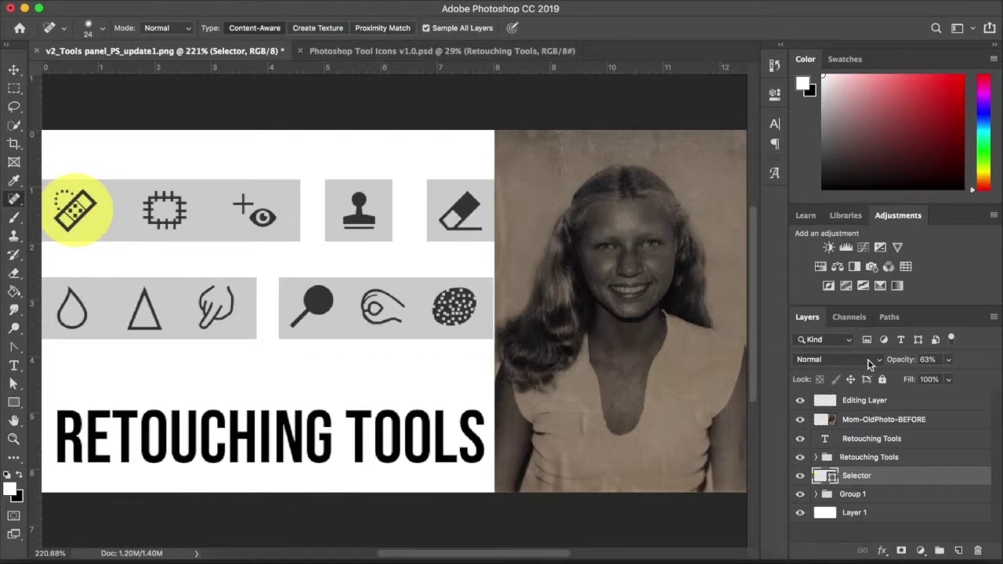
pyautogui.click(877, 402)
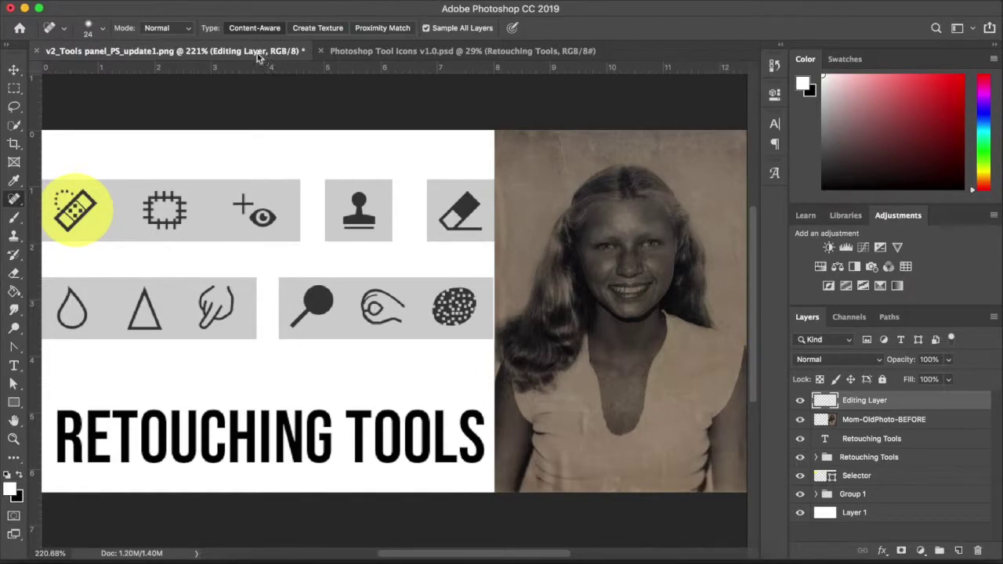
pyautogui.click(97, 29)
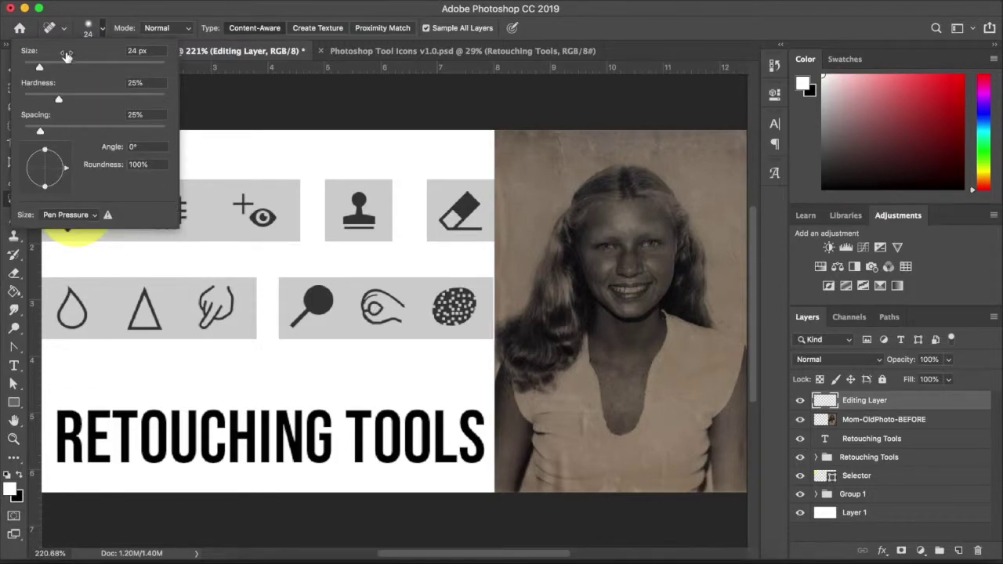
pyautogui.moveTo(39, 67); pyautogui.dragTo(56, 70)
pyautogui.moveTo(55, 67); pyautogui.dragTo(41, 68)
# - Spot-heal blemishes in the old photo's background and on the blouse, including the patch beside the long hair
pyautogui.moveTo(565, 174); pyautogui.dragTo(558, 134)
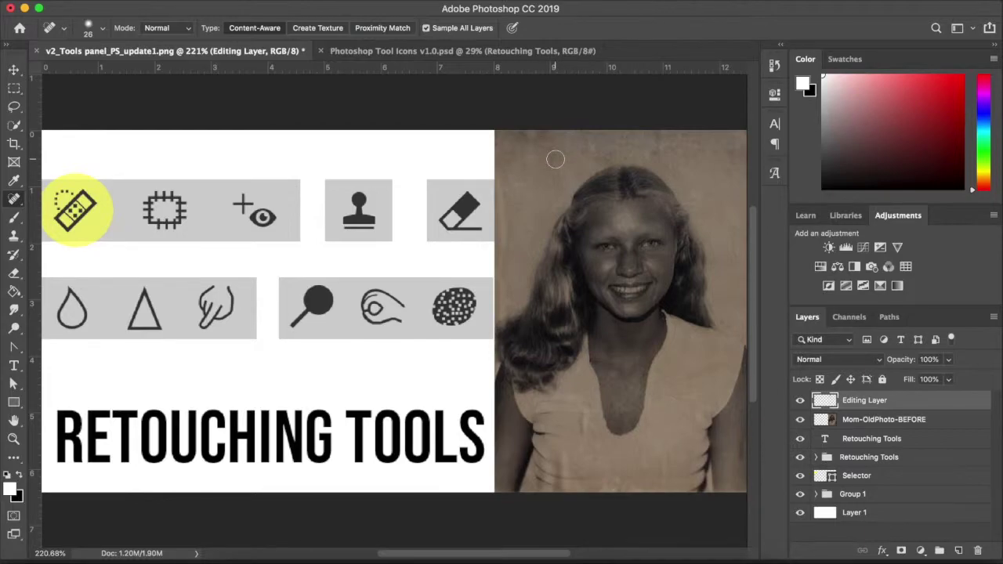
pyautogui.moveTo(729, 244)
pyautogui.mouseDown()
pyautogui.moveTo(737, 270)
pyautogui.moveTo(733, 229)
pyautogui.moveTo(742, 243)
pyautogui.mouseUp()
pyautogui.moveTo(675, 403)
pyautogui.mouseDown()
pyautogui.moveTo(668, 396)
pyautogui.moveTo(689, 399)
pyautogui.moveTo(672, 414)
pyautogui.moveTo(655, 495)
pyautogui.moveTo(610, 475)
pyautogui.moveTo(619, 474)
pyautogui.mouseUp()
pyautogui.moveTo(588, 438); pyautogui.dragTo(593, 410)
pyautogui.moveTo(533, 249); pyautogui.dragTo(537, 260)
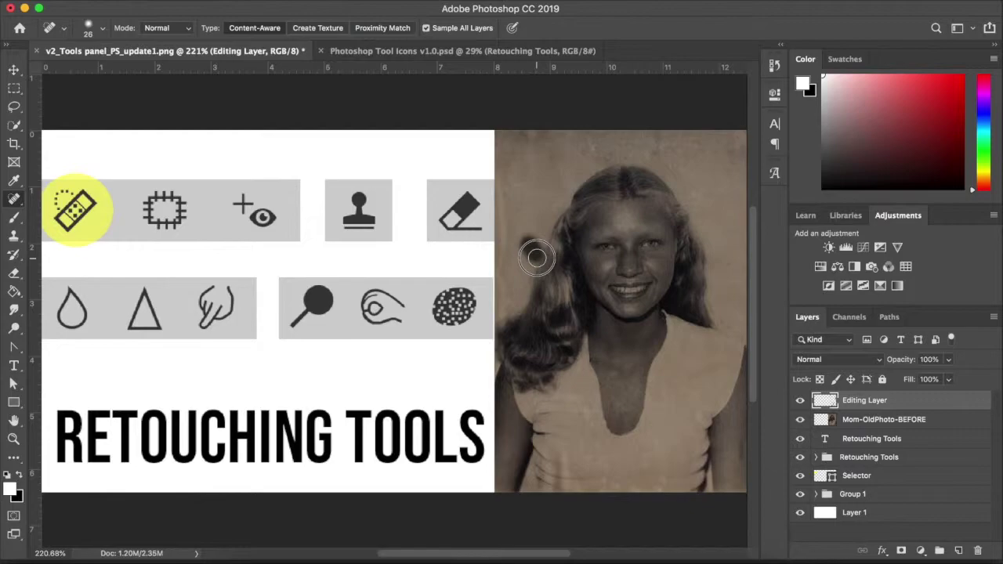
pyautogui.moveTo(535, 217); pyautogui.dragTo(533, 239)
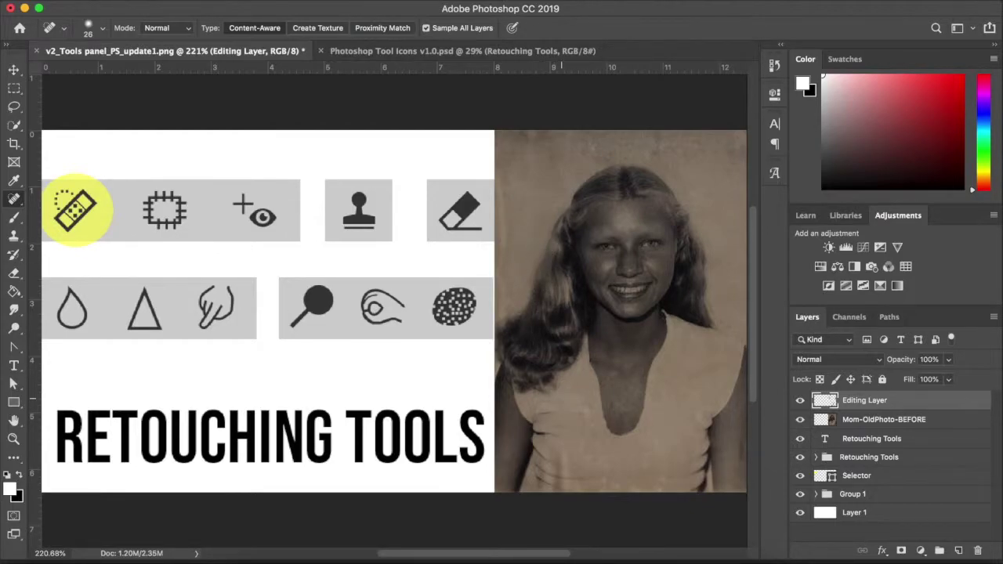
# - Try to spot-heal along the photo's edge next to the white area, and undo the healing strokes
pyautogui.moveTo(501, 308); pyautogui.dragTo(499, 162)
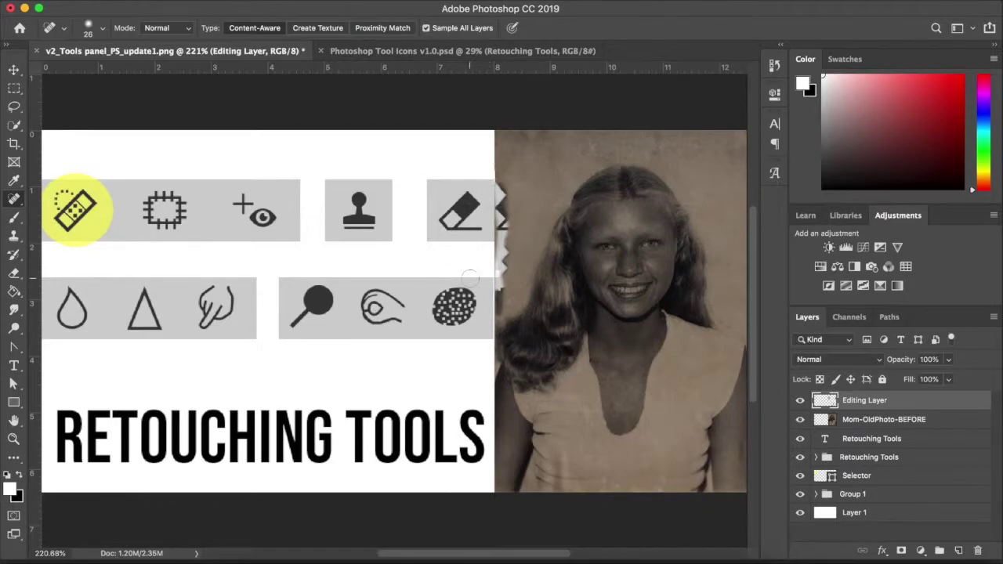
pyautogui.press('super+z')
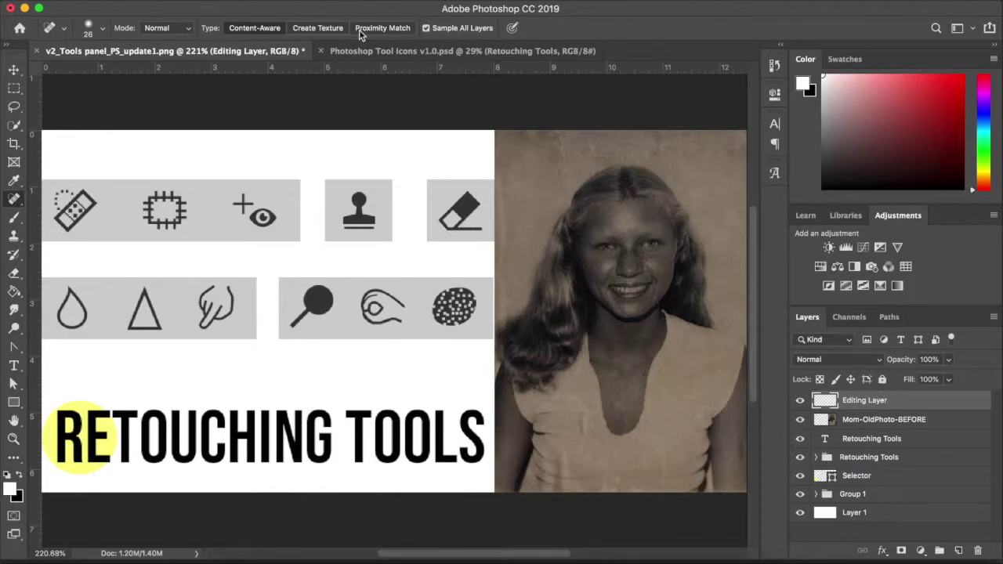
# - Make the Patch Tool the current healing tool and move the Selector circle onto the patch icon
pyautogui.click(14, 203)
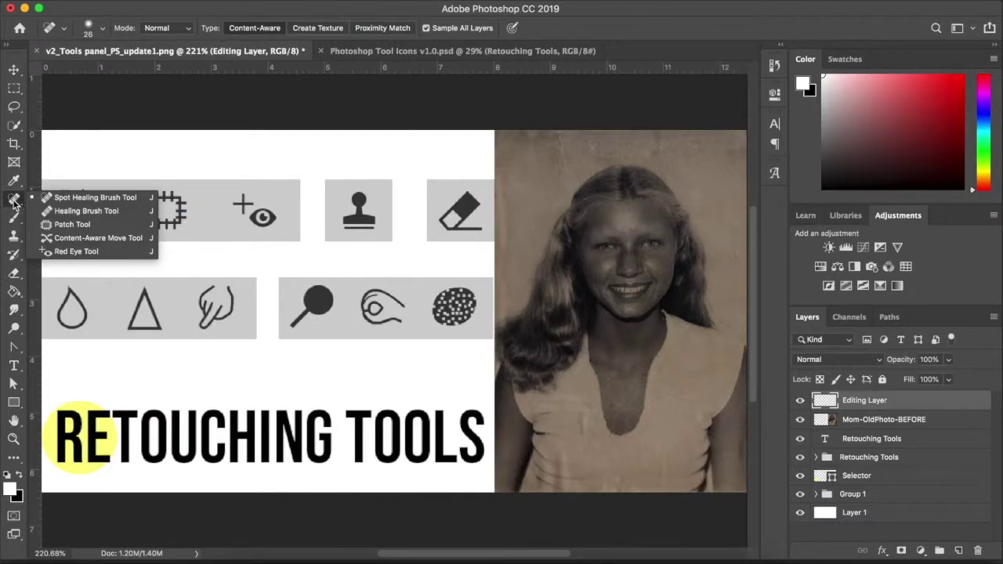
pyautogui.click(61, 226)
pyautogui.press('v')
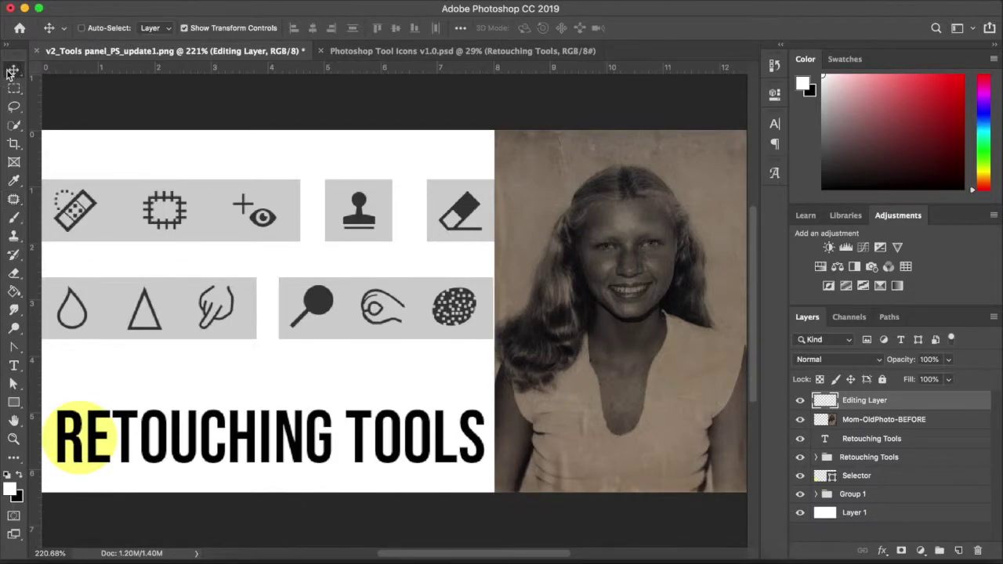
pyautogui.click(885, 476)
pyautogui.moveTo(86, 469)
pyautogui.mouseDown()
pyautogui.moveTo(178, 267)
pyautogui.moveTo(169, 213)
pyautogui.moveTo(166, 228)
pyautogui.mouseUp()
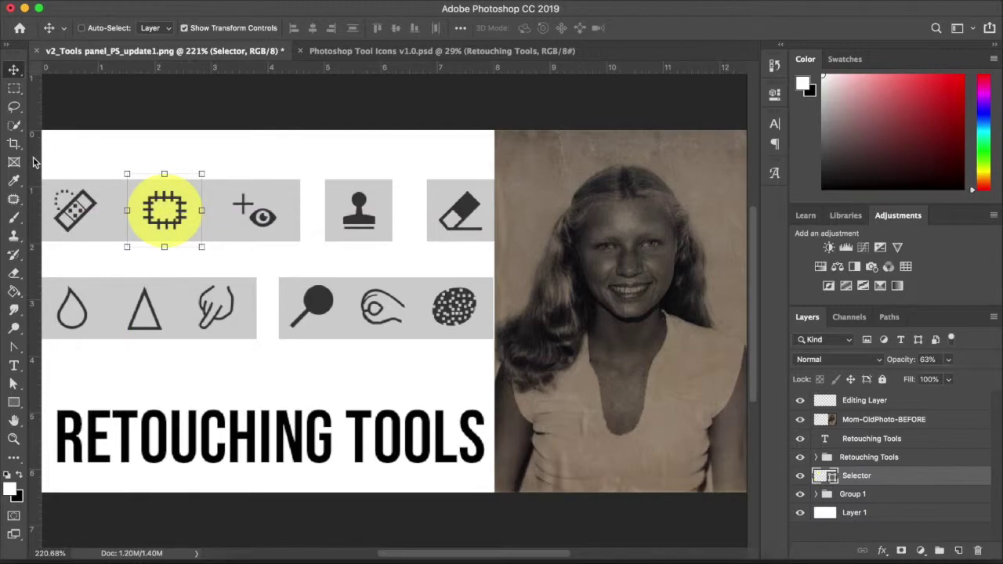
# - Outline the vertical scratch in the background above the hair with the Patch Tool
pyautogui.click(12, 201)
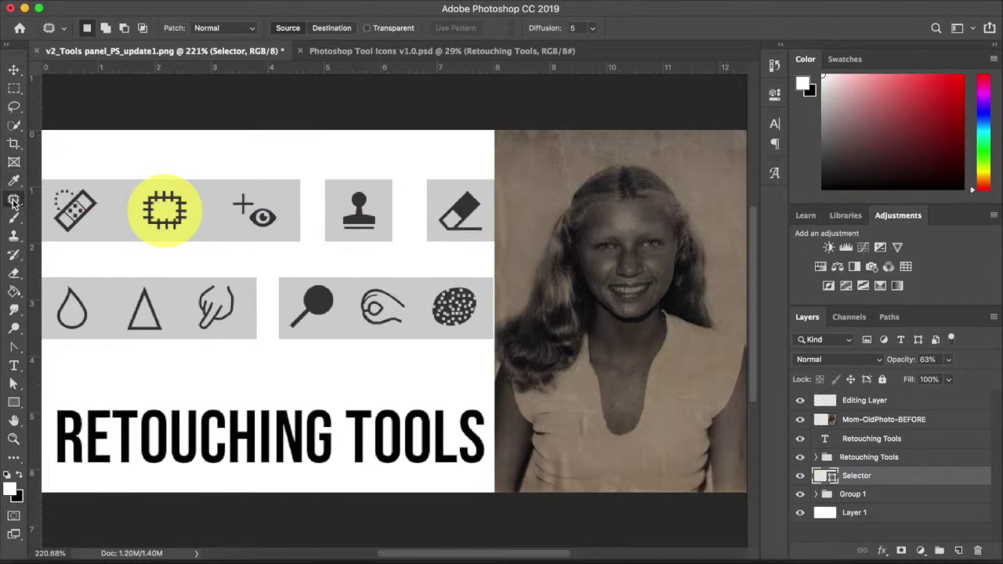
pyautogui.click(13, 200)
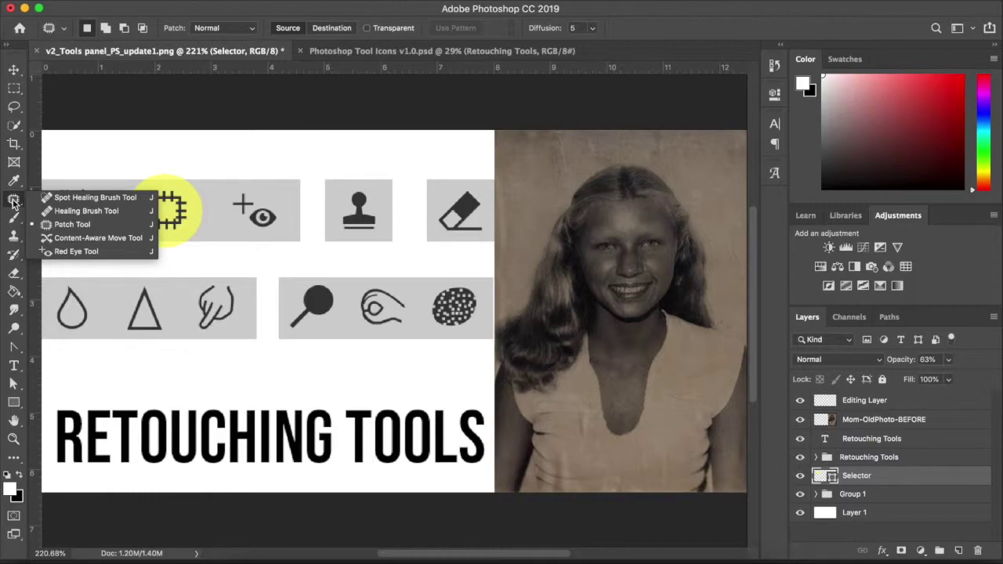
pyautogui.click(63, 226)
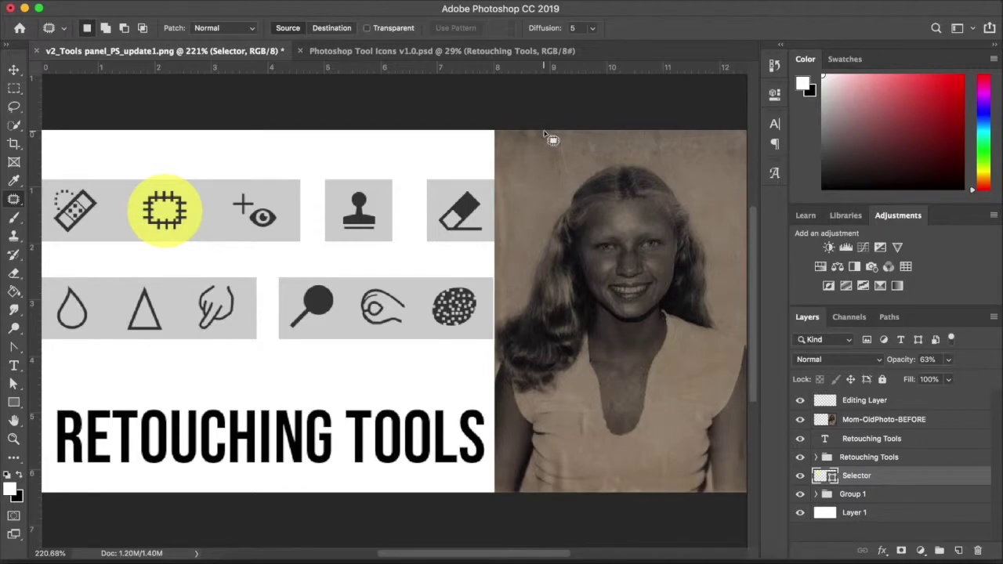
pyautogui.moveTo(545, 133)
pyautogui.mouseDown()
pyautogui.moveTo(561, 188)
pyautogui.moveTo(578, 145)
pyautogui.moveTo(571, 129)
pyautogui.moveTo(544, 135)
pyautogui.mouseUp()
pyautogui.hotkey('ctrl', 'd')
pyautogui.moveTo(541, 164)
pyautogui.mouseDown()
pyautogui.moveTo(528, 162)
pyautogui.moveTo(570, 155)
pyautogui.moveTo(563, 183)
pyautogui.moveTo(577, 163)
pyautogui.mouseUp()
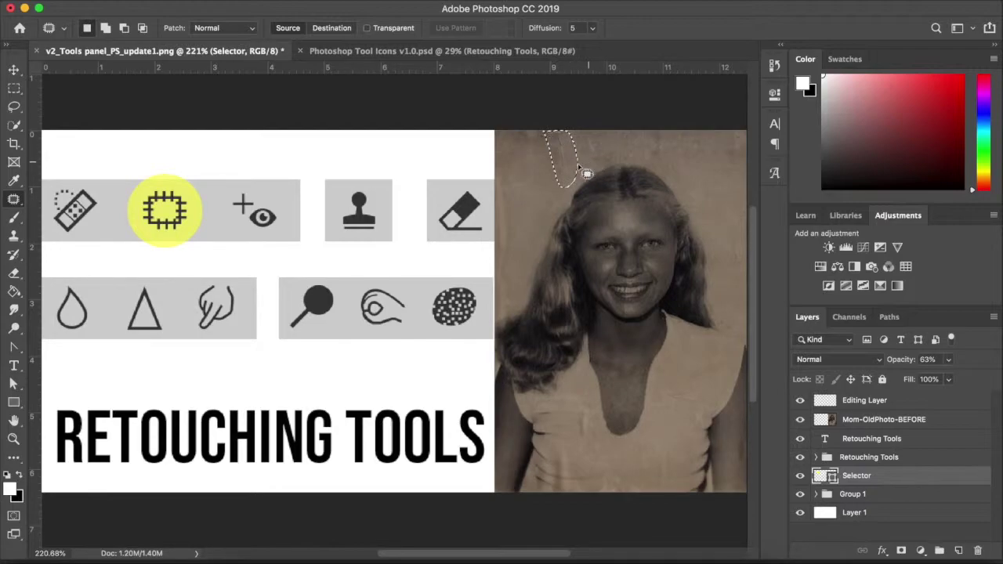
# - Try to patch the outlined scratch with the Editing Layer active
pyautogui.click(900, 421)
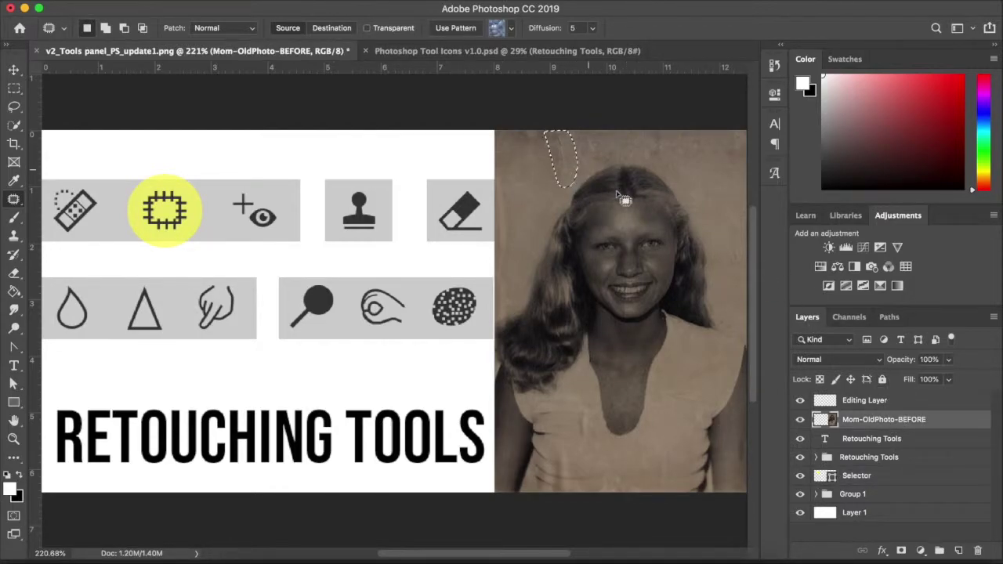
pyautogui.click(894, 403)
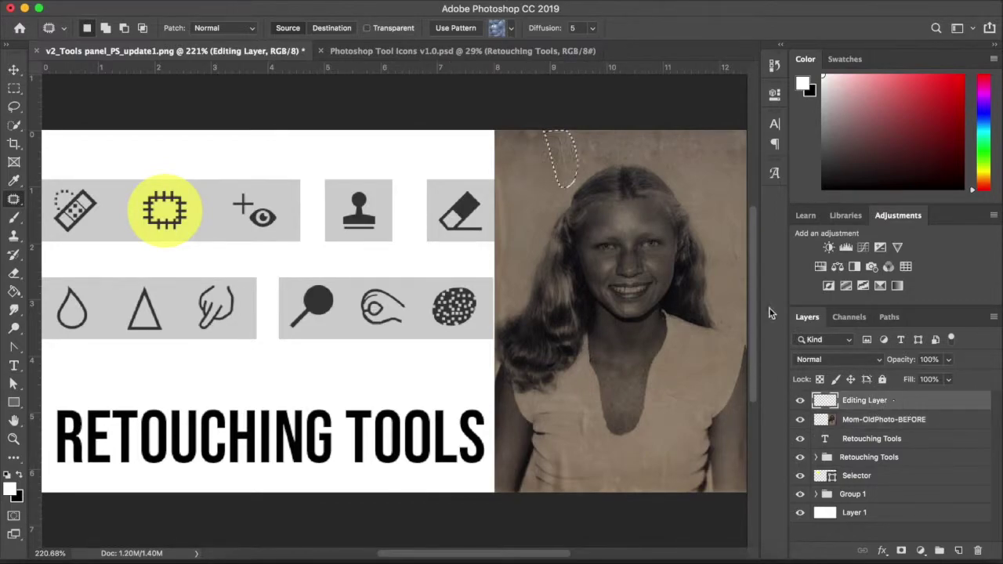
pyautogui.click(570, 162)
pyautogui.click(615, 204)
# - Patch the outlined scratch on the Mom-OldPhoto-BEFORE layer with the background beside it, and clear the selection
pyautogui.click(868, 421)
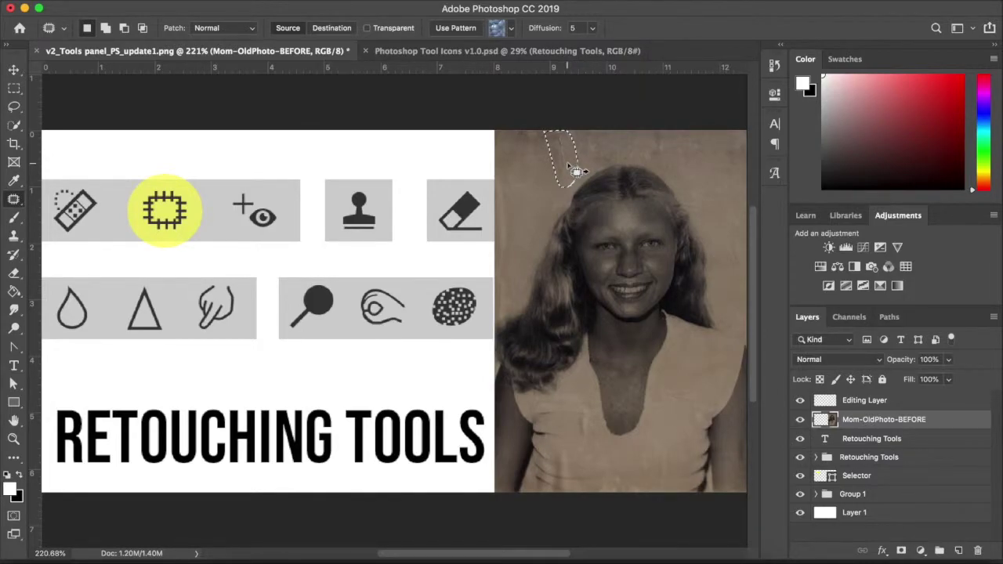
pyautogui.moveTo(574, 169); pyautogui.dragTo(538, 173)
pyautogui.click(538, 173)
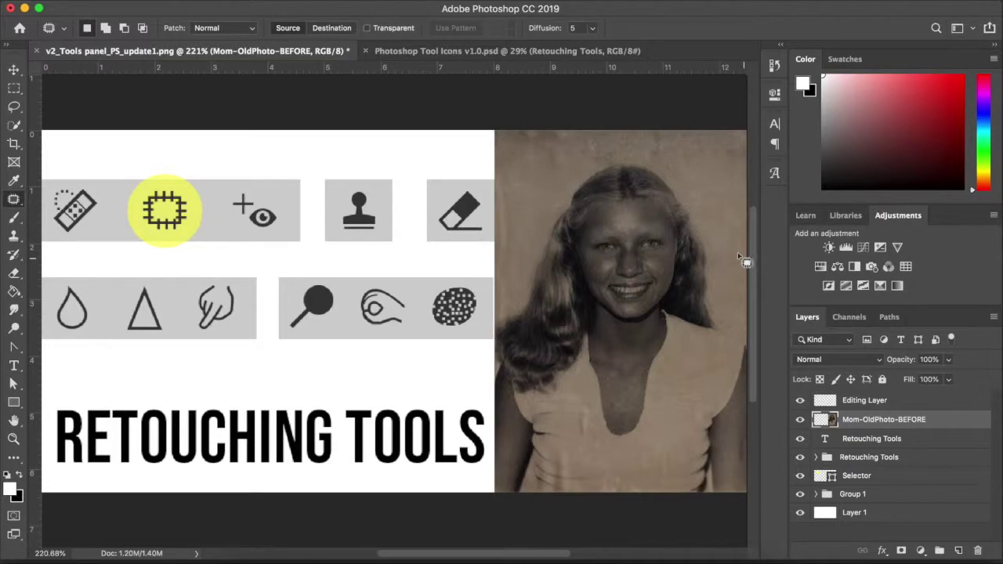
# - Try to patch a large area over half of the face with plain background, then undo the patch
pyautogui.scroll(3, 594, 147)
pyautogui.scroll(4, 595, 150)
pyautogui.hscroll(6, 595, 150)
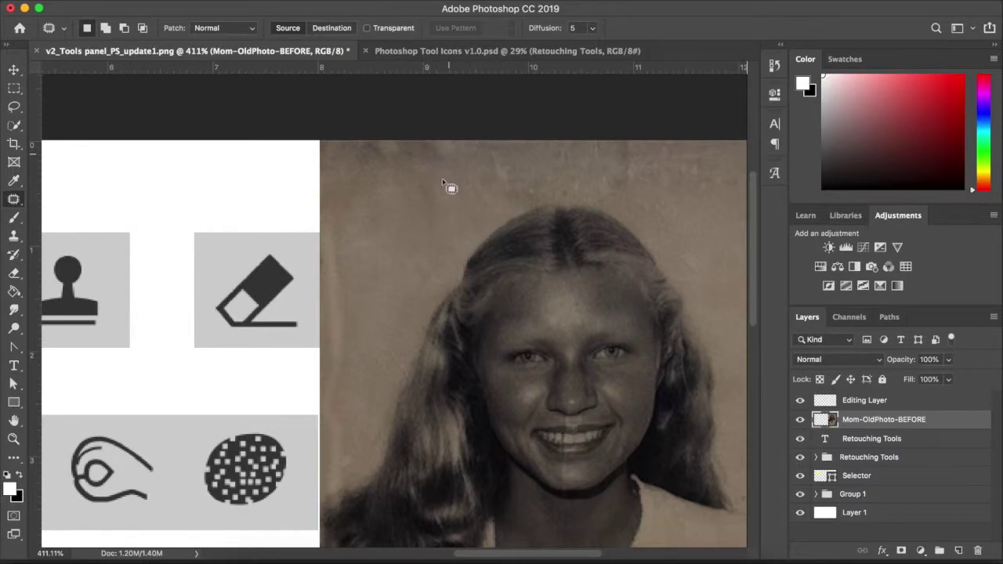
pyautogui.scroll(-3, 564, 195)
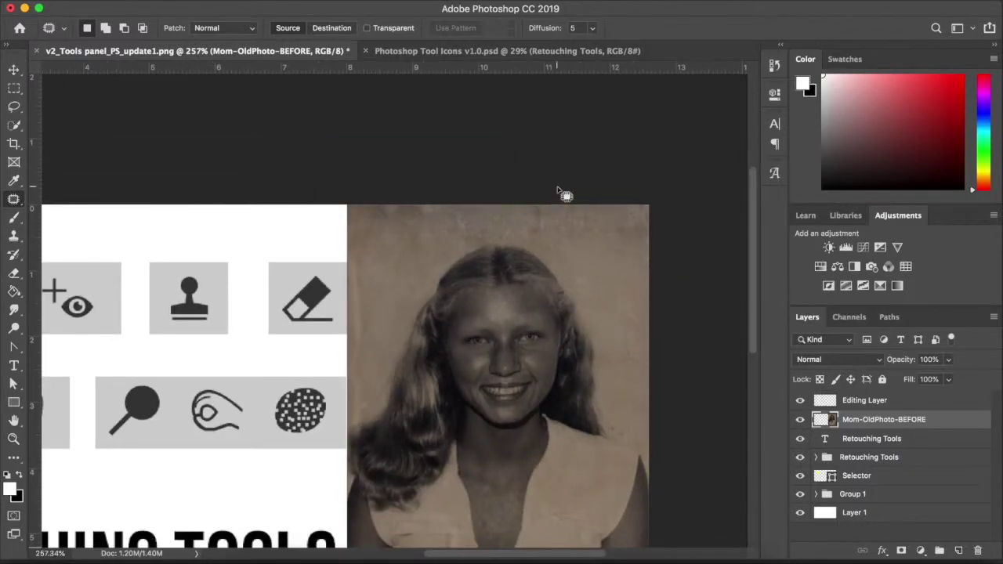
pyautogui.scroll(1, 564, 195)
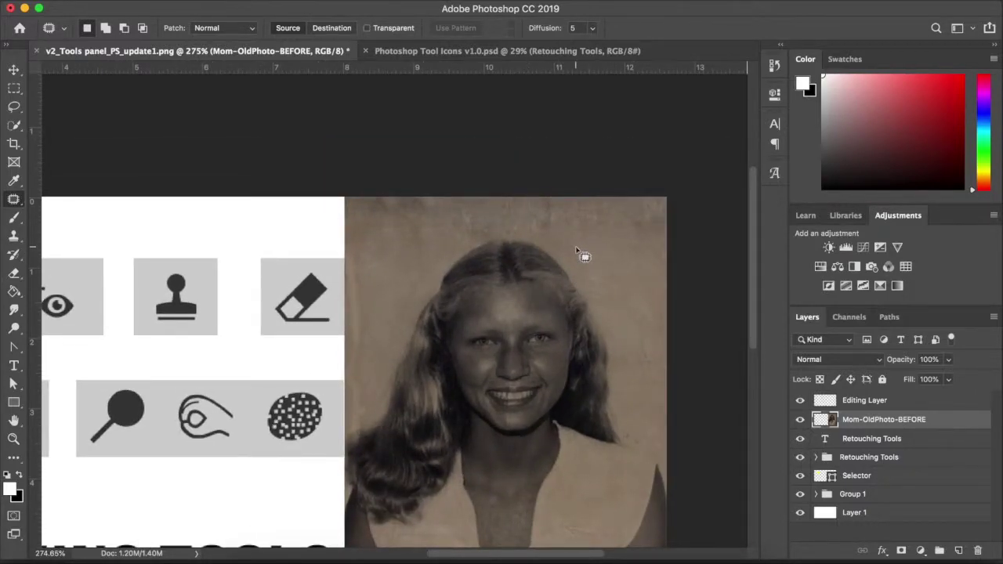
pyautogui.moveTo(566, 245)
pyautogui.mouseDown()
pyautogui.moveTo(519, 252)
pyautogui.moveTo(502, 281)
pyautogui.moveTo(519, 366)
pyautogui.moveTo(532, 375)
pyautogui.moveTo(566, 373)
pyautogui.moveTo(590, 350)
pyautogui.moveTo(599, 297)
pyautogui.moveTo(562, 242)
pyautogui.mouseUp()
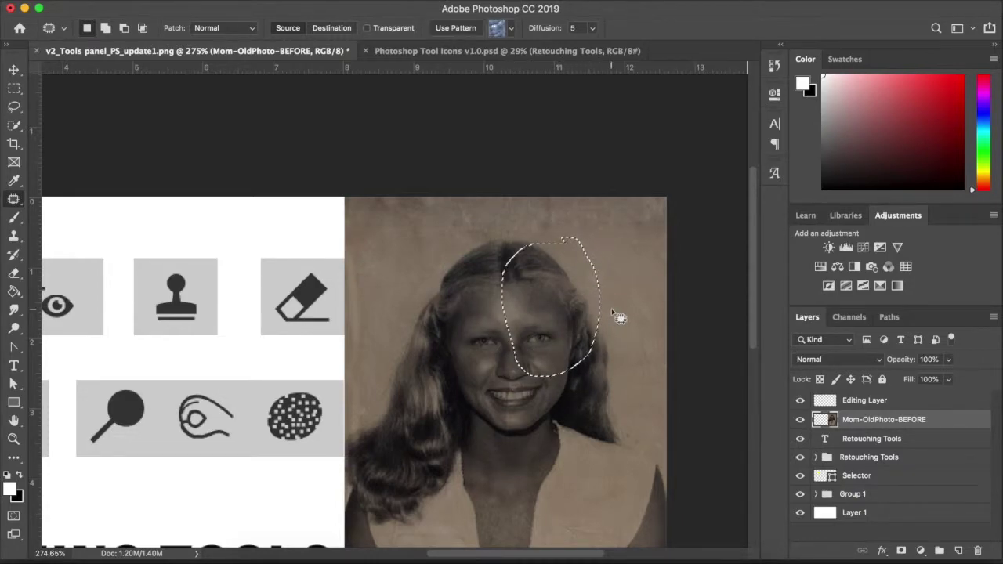
pyautogui.moveTo(564, 293); pyautogui.dragTo(626, 249)
pyautogui.press('super+d')
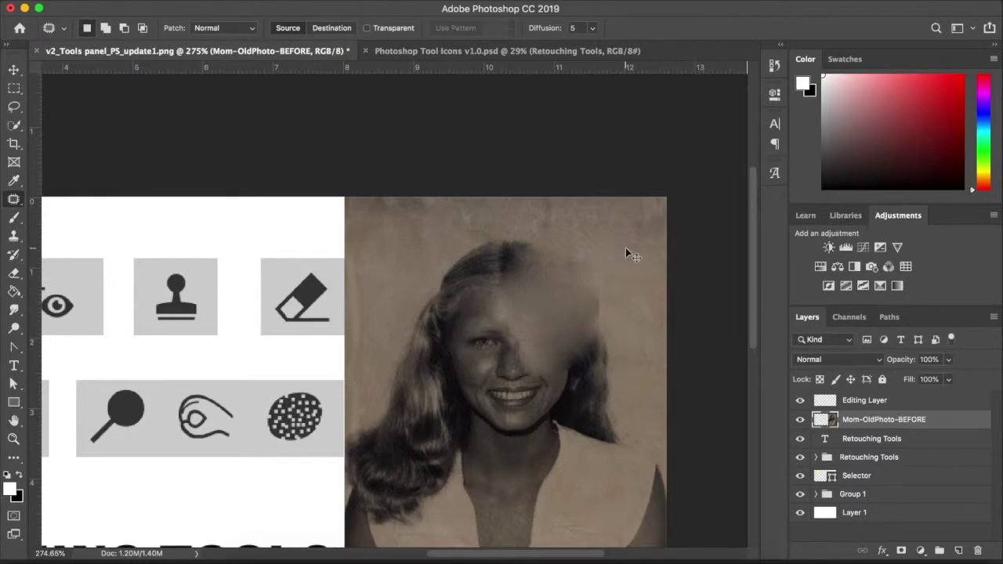
pyautogui.hotkey('ctrl', 'd')
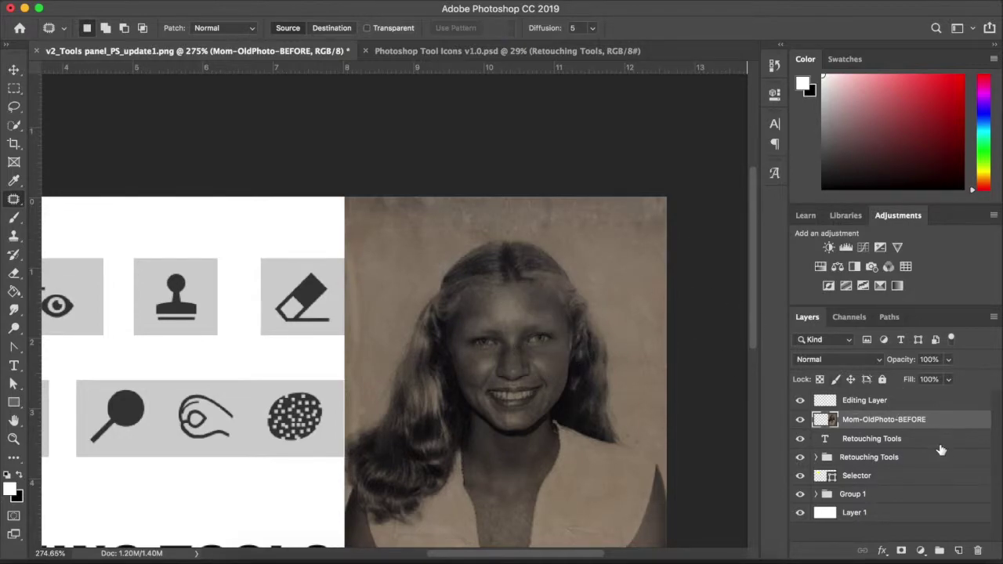
# - Move the Selector circle from the patch icon onto the red-eye icon
pyautogui.click(909, 404)
pyautogui.hscroll(-10, 548, 412)
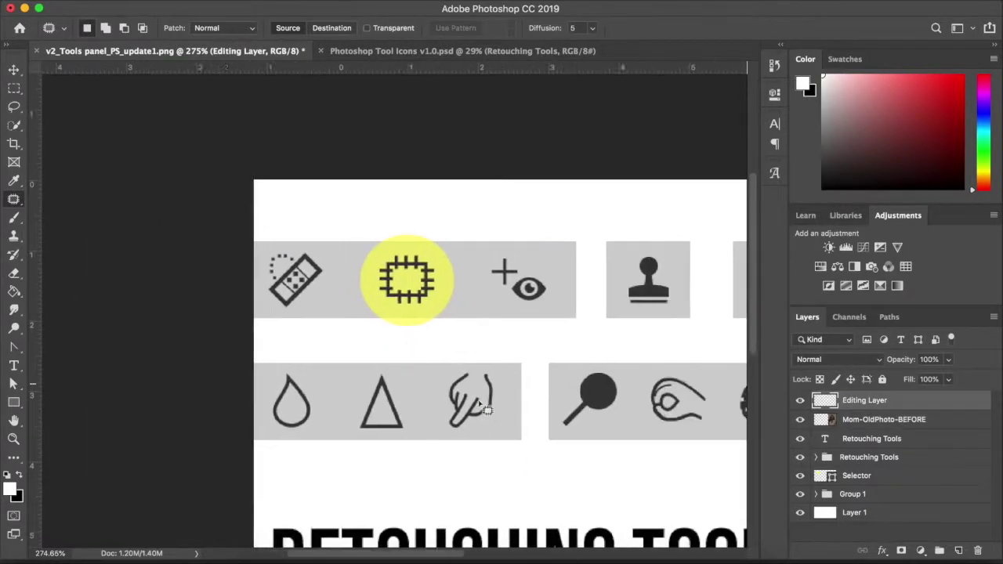
pyautogui.hscroll(10, 485, 406)
pyautogui.scroll(-2, 485, 406)
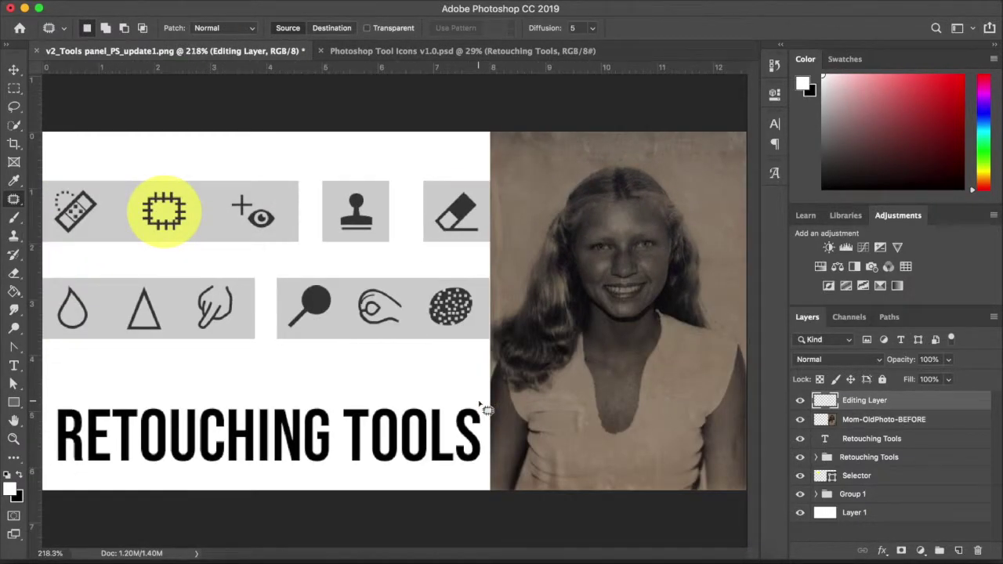
pyautogui.click(886, 477)
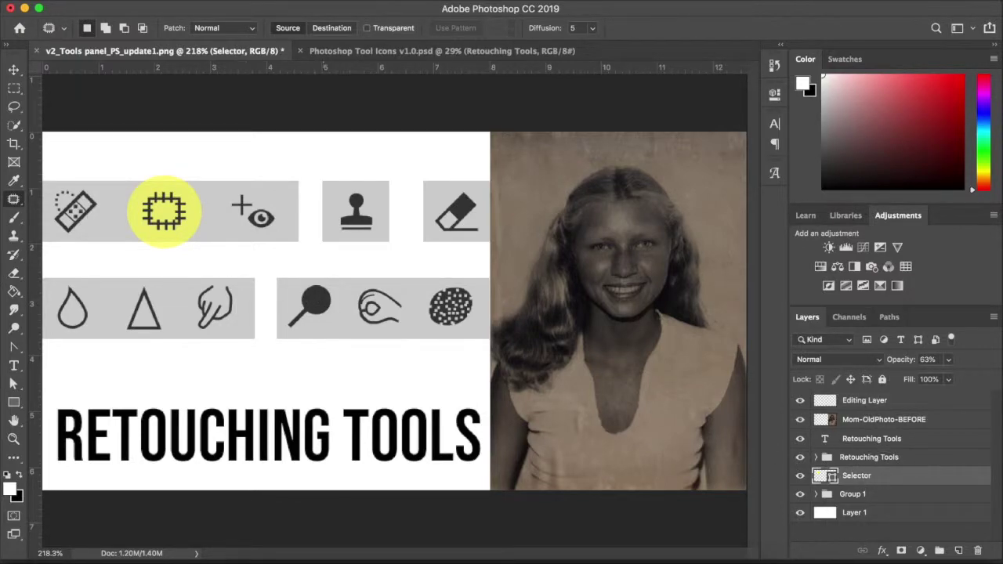
pyautogui.click(14, 70)
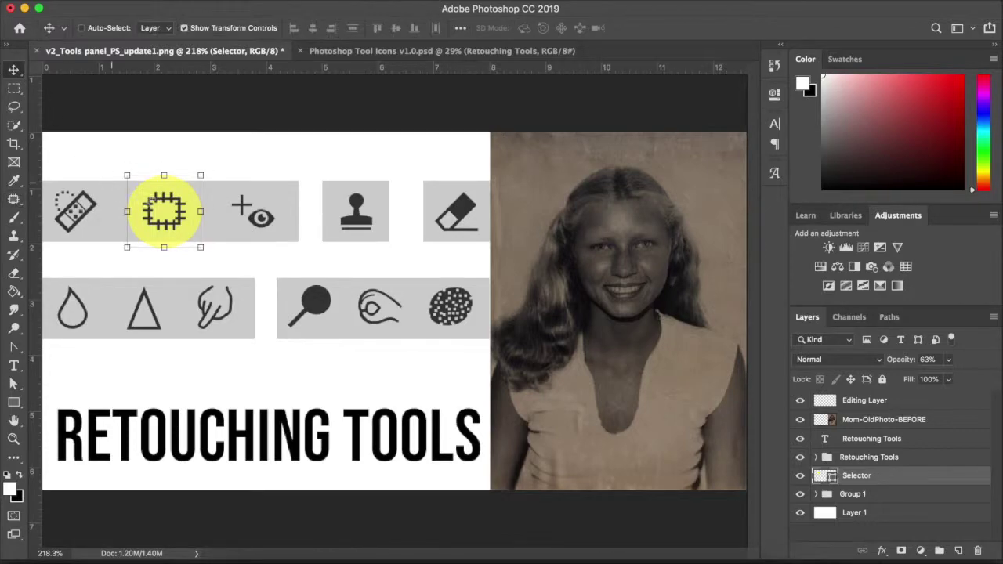
pyautogui.moveTo(195, 205); pyautogui.dragTo(281, 211)
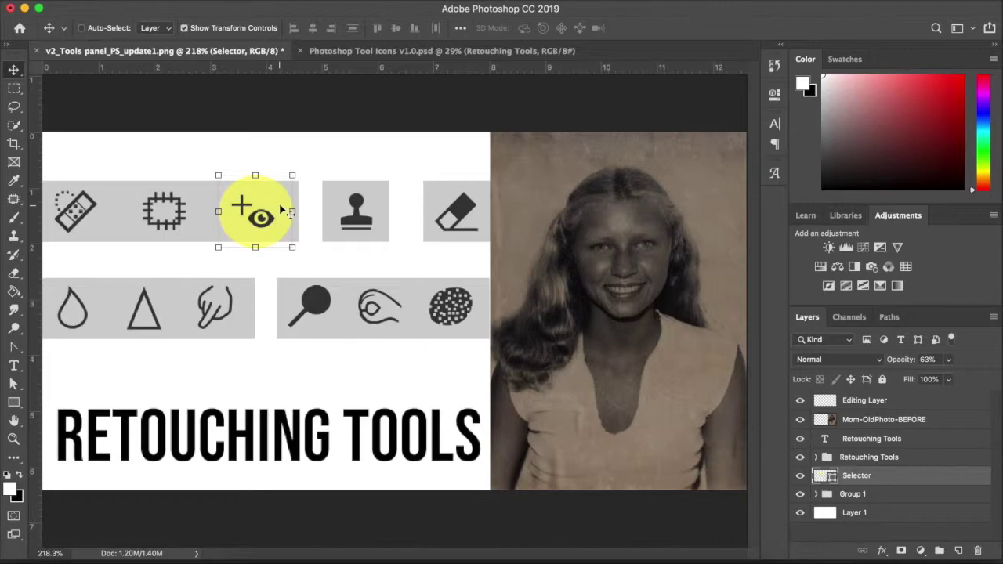
# - Apply the Red Eye Tool to both eyes on the Mom-OldPhoto-BEFORE layer
pyautogui.click(16, 201)
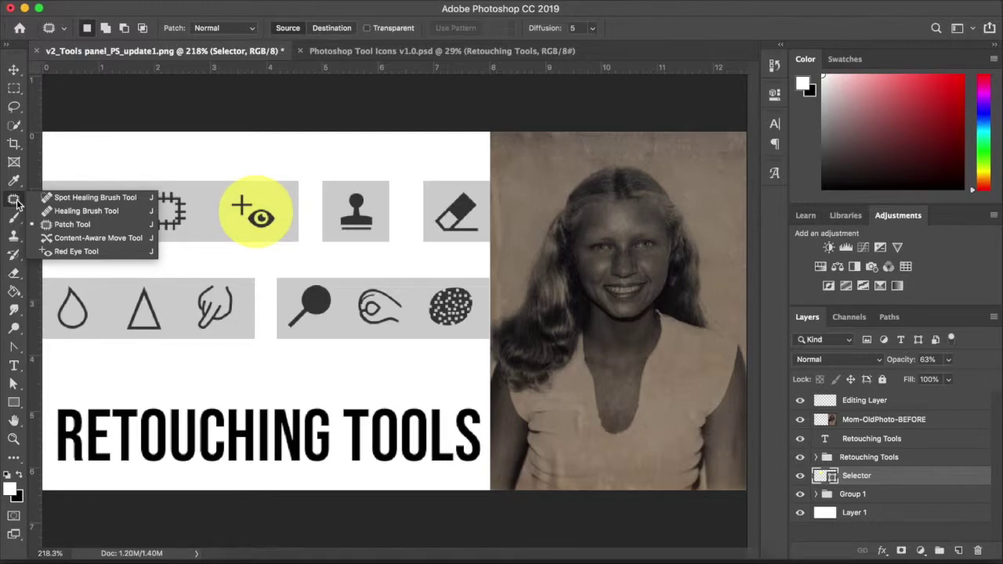
pyautogui.click(101, 250)
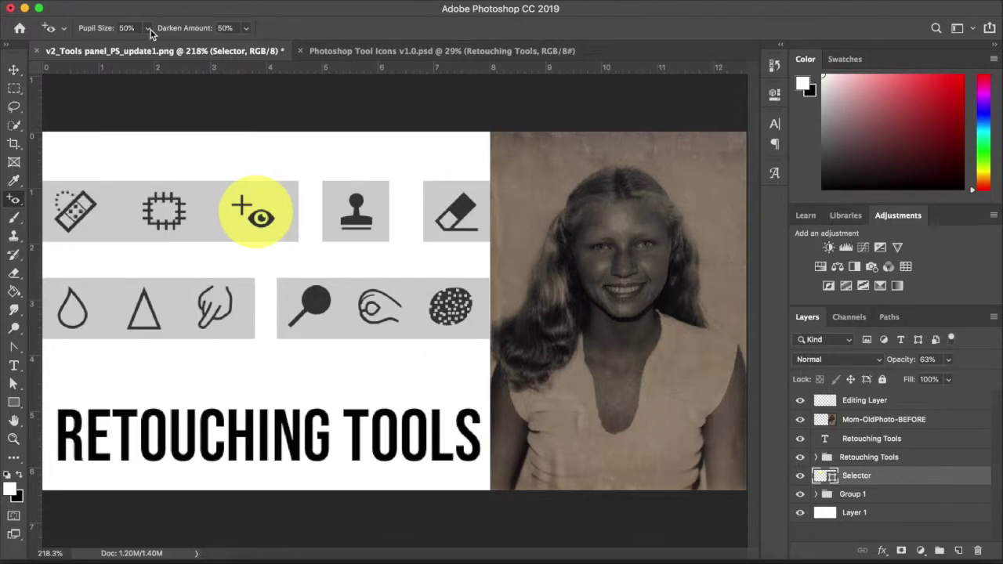
pyautogui.click(903, 420)
pyautogui.click(600, 248)
pyautogui.click(647, 246)
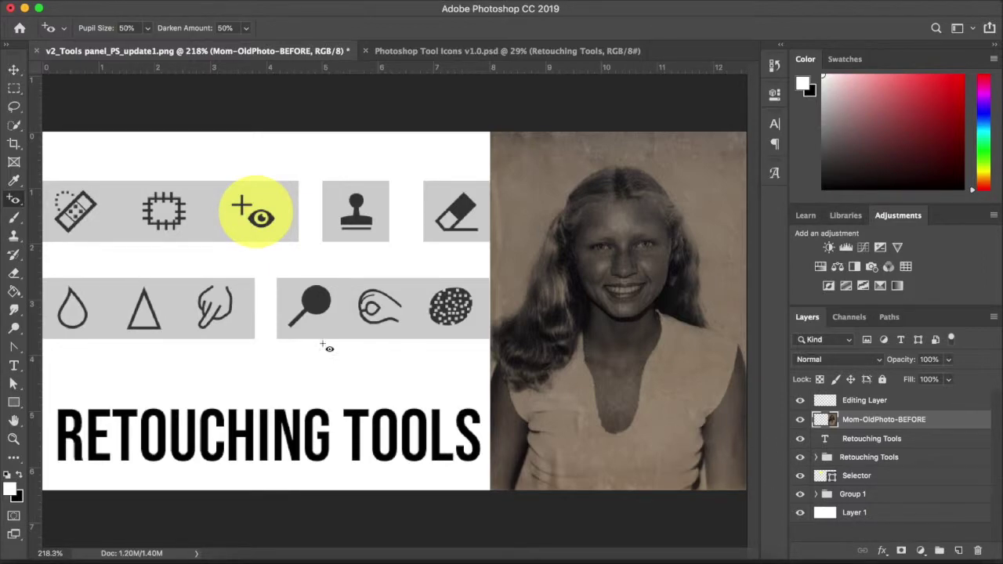
# - Switch back to the Spot Healing Brush Tool, and move the Selector circle from the red-eye icon onto the clone stamp icon
pyautogui.rightClick(13, 199)
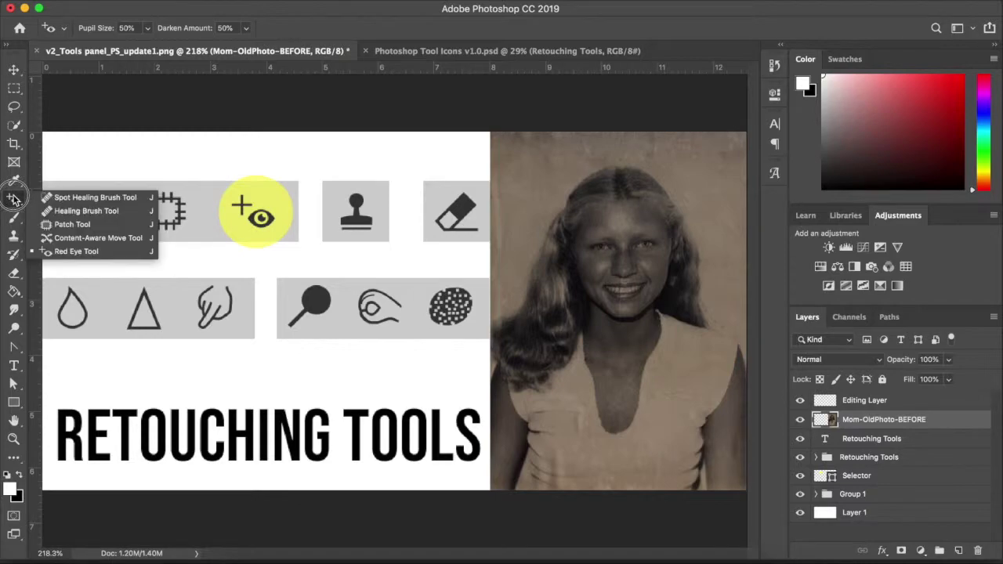
pyautogui.click(61, 198)
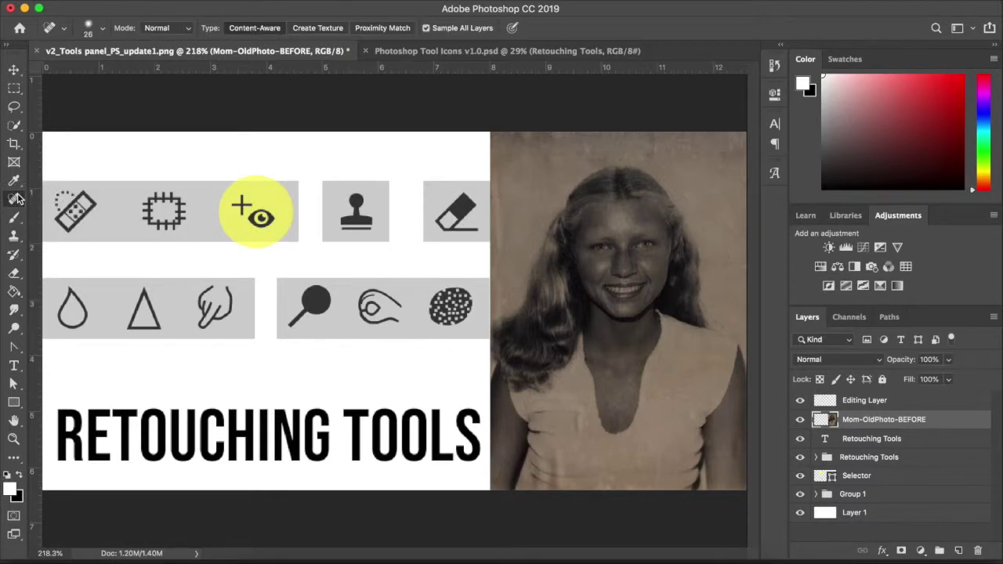
pyautogui.click(875, 476)
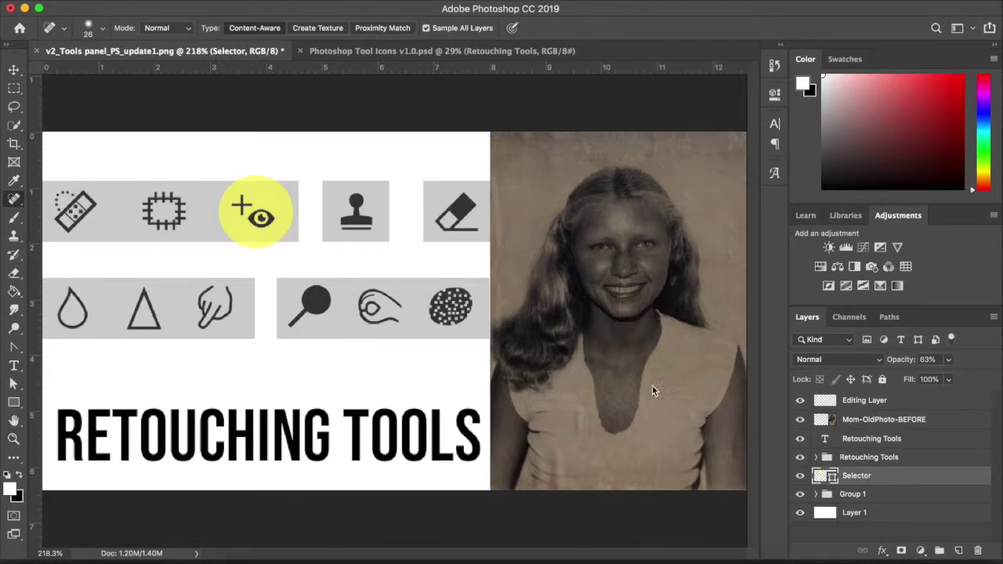
pyautogui.click(14, 69)
pyautogui.moveTo(284, 229); pyautogui.dragTo(381, 224)
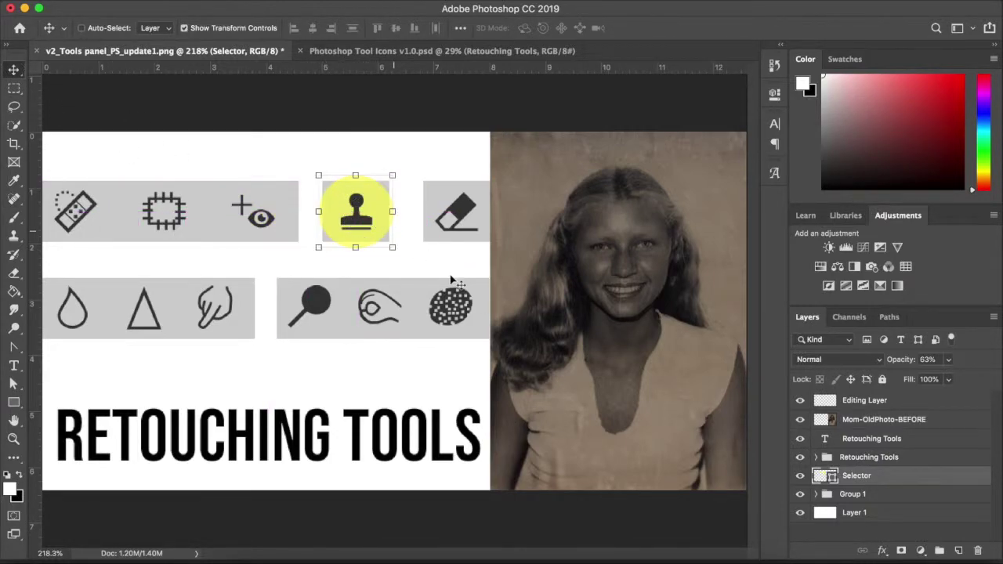
# - Clone plain background over one side of the hair on the Editing Layer, using the Clone Stamp Tool with a 28 px brush
pyautogui.click(15, 238)
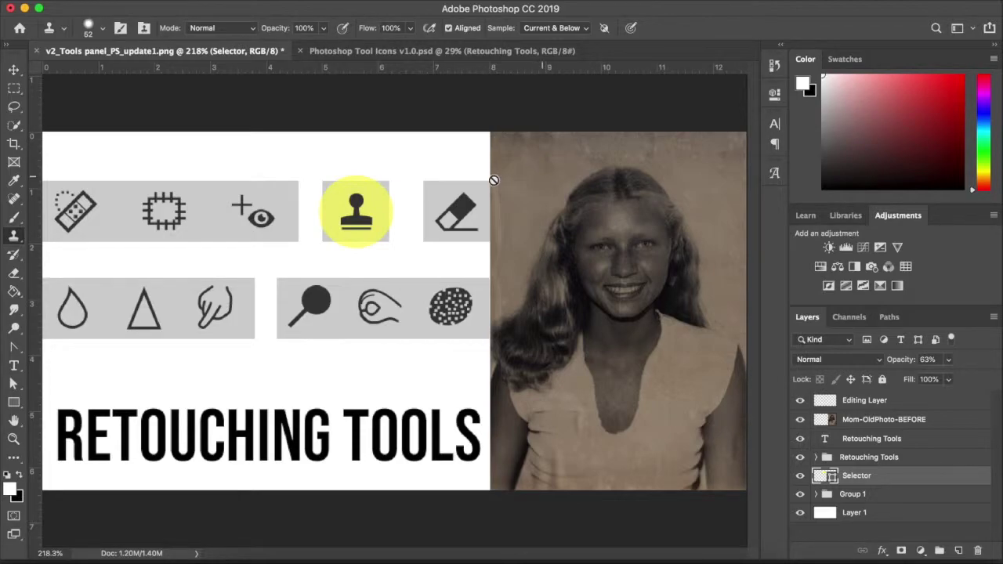
pyautogui.click(881, 403)
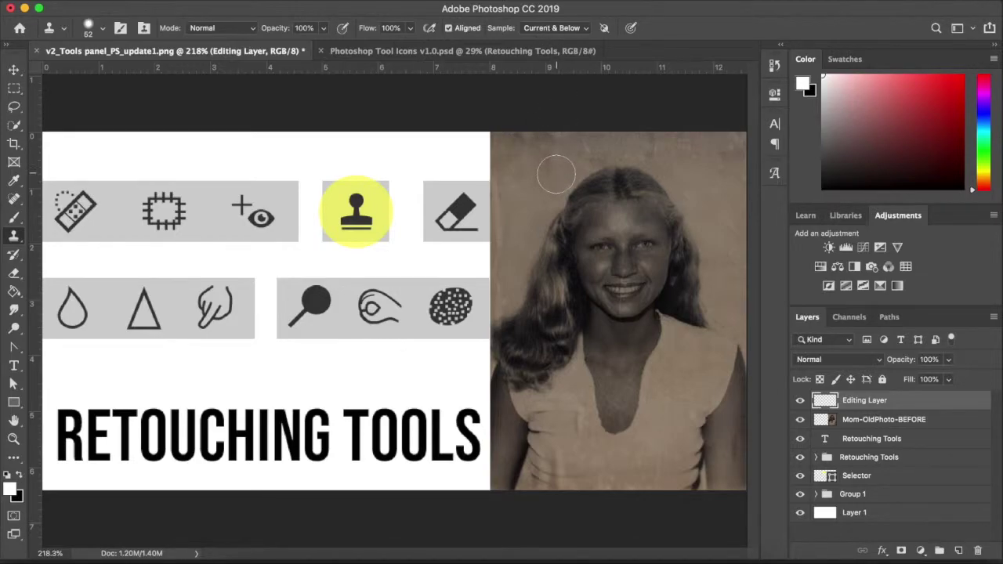
pyautogui.click(102, 32)
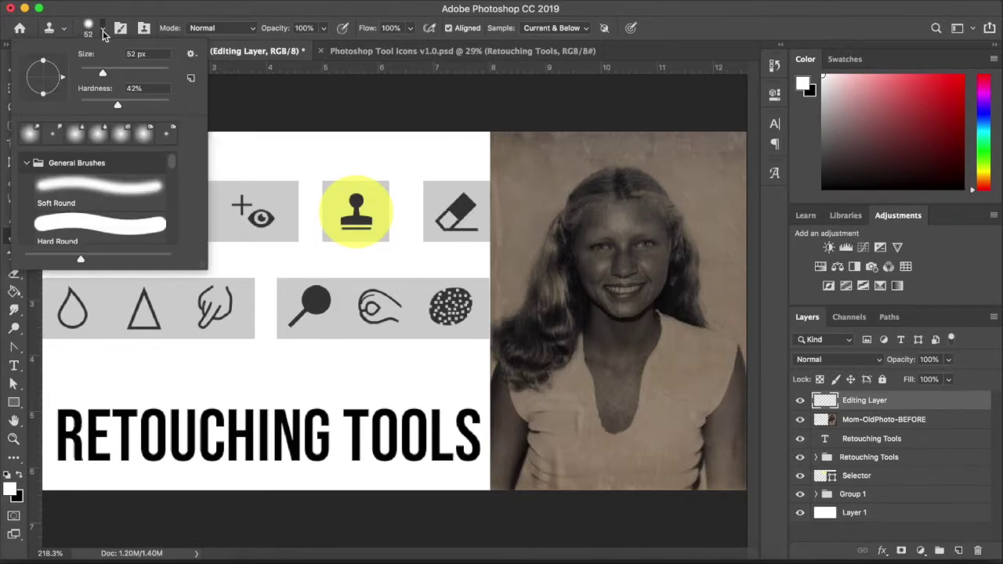
pyautogui.moveTo(104, 76); pyautogui.dragTo(93, 76)
pyautogui.press('alt')
pyautogui.keyDown('alt'); pyautogui.click(533, 168); pyautogui.keyUp('alt')
pyautogui.press('alt')
pyautogui.keyDown('alt'); pyautogui.click(525, 164); pyautogui.keyUp('alt')
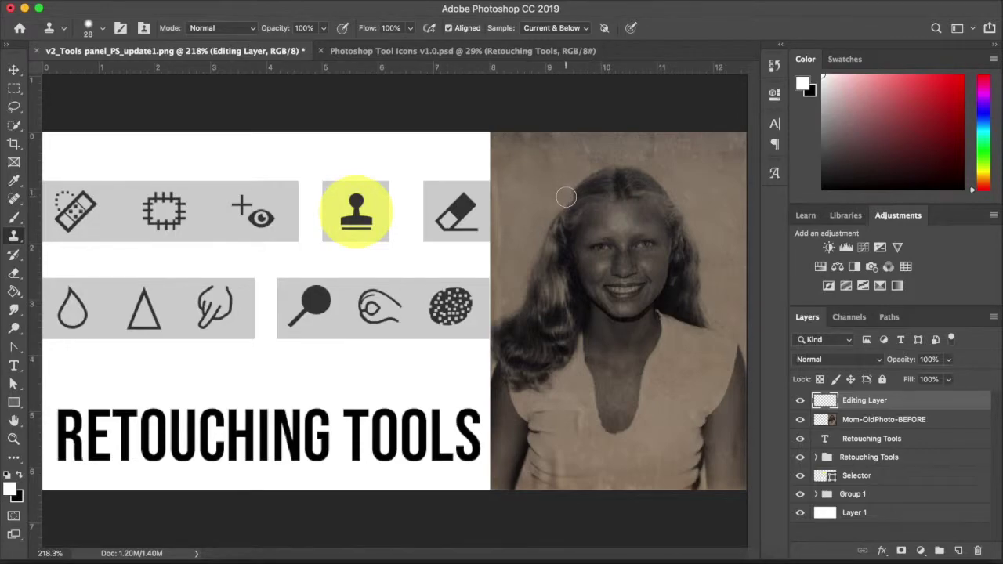
pyautogui.moveTo(571, 199)
pyautogui.mouseDown()
pyautogui.moveTo(592, 182)
pyautogui.moveTo(561, 234)
pyautogui.moveTo(567, 209)
pyautogui.moveTo(559, 242)
pyautogui.moveTo(609, 187)
pyautogui.moveTo(587, 187)
pyautogui.moveTo(563, 235)
pyautogui.moveTo(597, 212)
pyautogui.moveTo(573, 196)
pyautogui.mouseUp()
# - Resample the background and clone it over the rest of the hair on top of the head and the forehead
pyautogui.keyDown('alt'); pyautogui.click(716, 188); pyautogui.keyUp('alt')
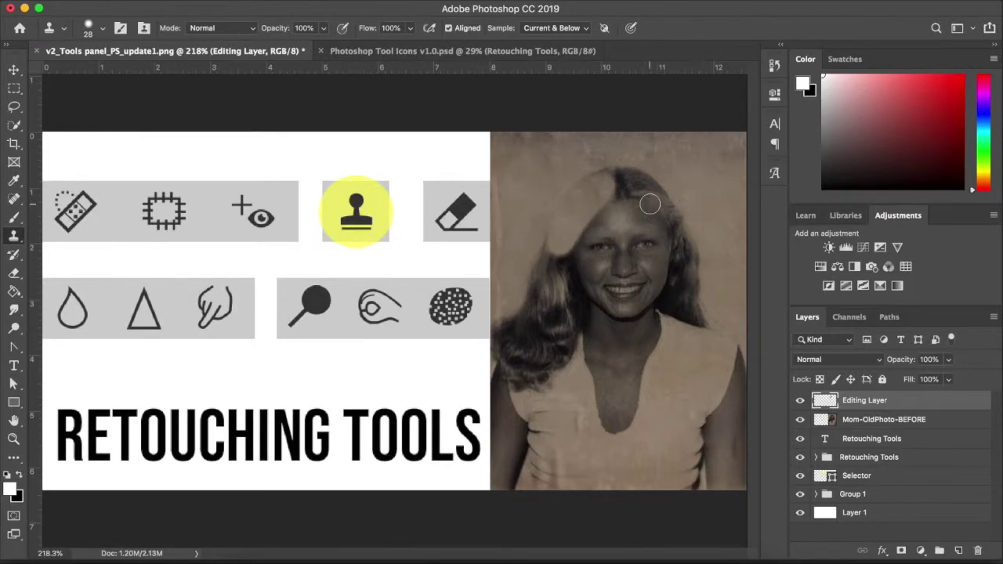
pyautogui.moveTo(666, 202)
pyautogui.mouseDown()
pyautogui.moveTo(643, 186)
pyautogui.moveTo(625, 179)
pyautogui.moveTo(616, 191)
pyautogui.moveTo(638, 200)
pyautogui.moveTo(642, 187)
pyautogui.moveTo(598, 179)
pyautogui.moveTo(633, 170)
pyautogui.moveTo(657, 184)
pyautogui.moveTo(668, 209)
pyautogui.moveTo(590, 186)
pyautogui.mouseUp()
pyautogui.keyDown('alt'); pyautogui.click(608, 180); pyautogui.keyUp('alt')
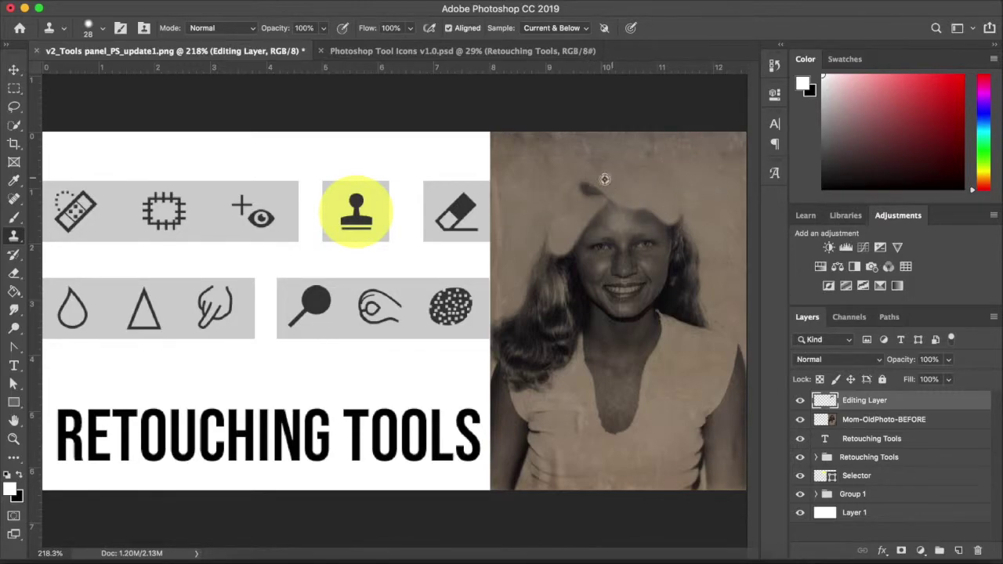
pyautogui.keyDown('alt'); pyautogui.click(585, 185); pyautogui.keyUp('alt')
pyautogui.keyDown('alt'); pyautogui.click(538, 168); pyautogui.keyUp('alt')
pyautogui.moveTo(588, 171)
pyautogui.mouseDown()
pyautogui.moveTo(590, 203)
pyautogui.moveTo(620, 193)
pyautogui.moveTo(552, 234)
pyautogui.moveTo(584, 196)
pyautogui.mouseUp()
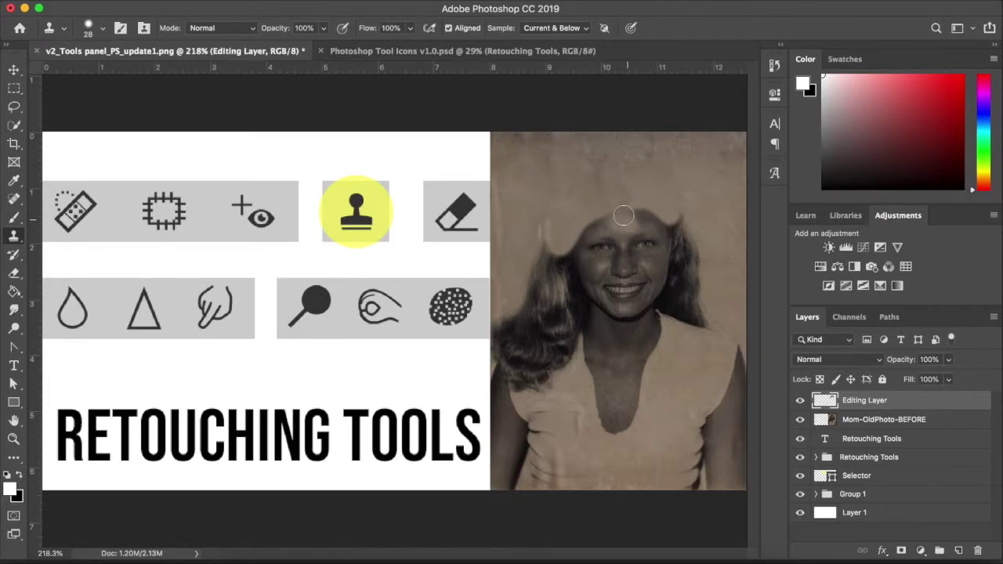
pyautogui.moveTo(625, 213)
pyautogui.mouseDown()
pyautogui.moveTo(648, 210)
pyautogui.moveTo(612, 211)
pyautogui.moveTo(614, 170)
pyautogui.moveTo(594, 172)
pyautogui.moveTo(620, 168)
pyautogui.moveTo(637, 195)
pyautogui.mouseUp()
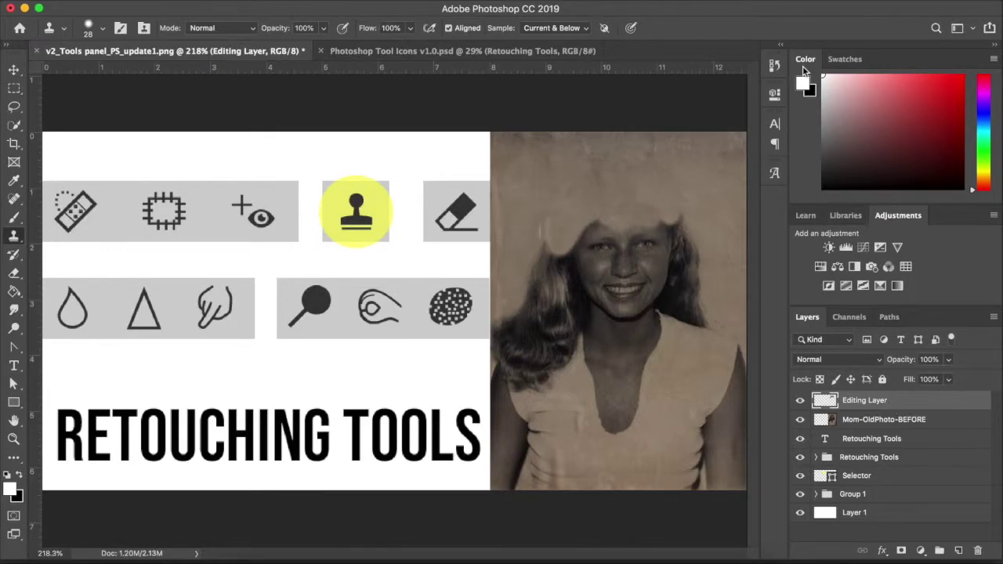
# - Delete the painted Editing Layer and create a new empty layer named Editing Layer above the photo
pyautogui.press('BackSpace')
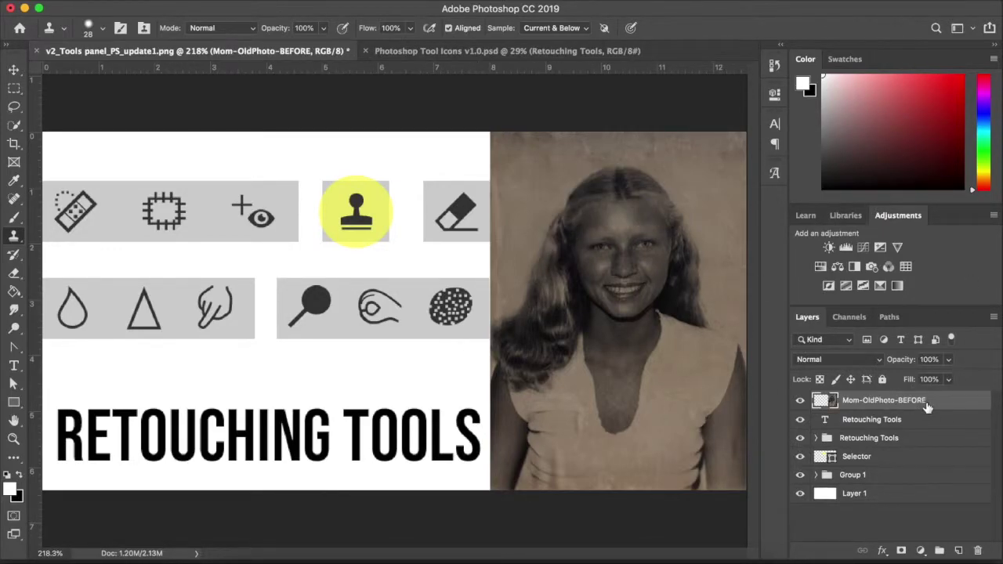
pyautogui.click(958, 551)
pyautogui.doubleClick(854, 401)
pyautogui.write('Editing Layer')
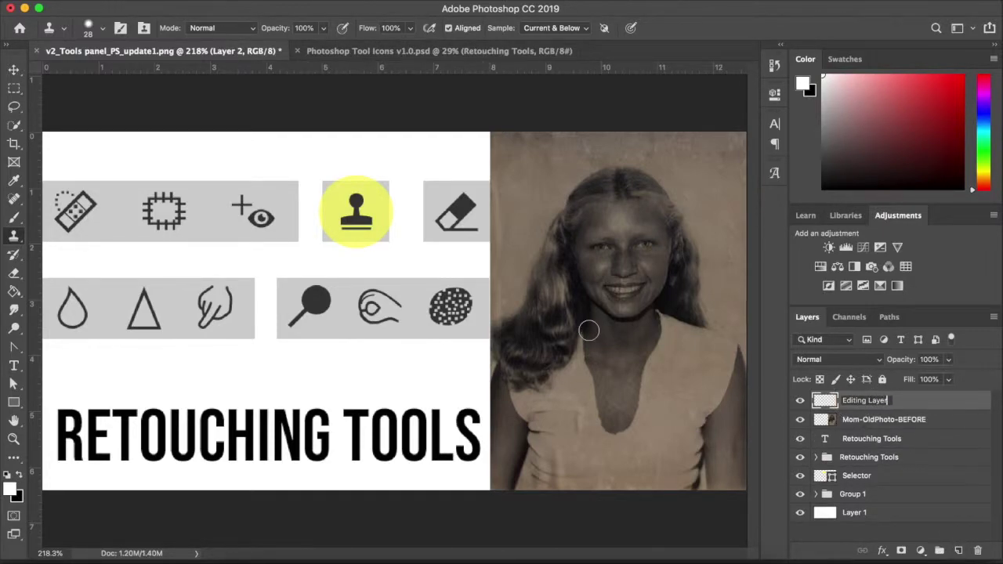
pyautogui.press('Return')
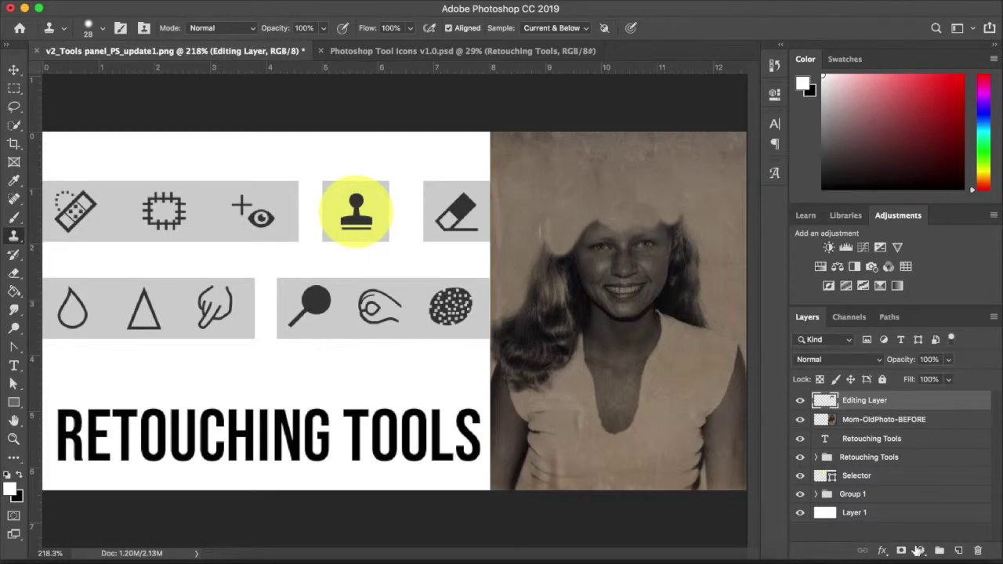
# - Move the Selector circle from the clone stamp icon onto the eraser icon
pyautogui.click(883, 479)
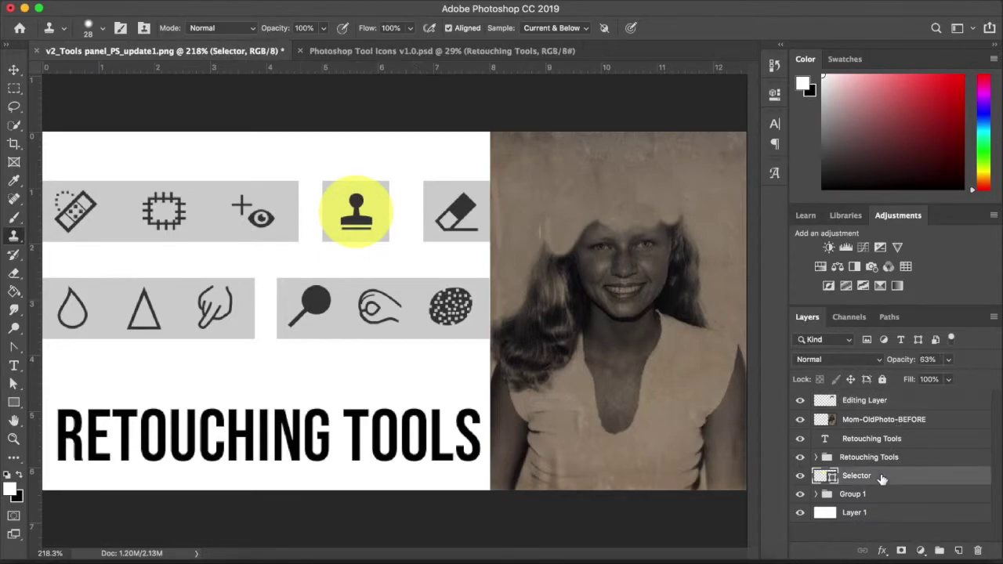
pyautogui.click(14, 69)
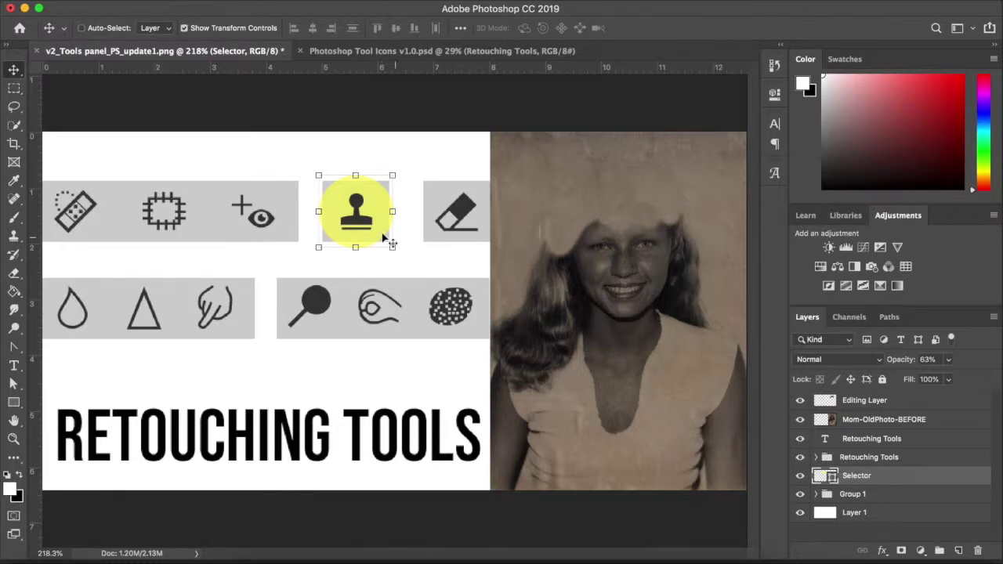
pyautogui.moveTo(369, 229)
pyautogui.mouseDown()
pyautogui.moveTo(471, 232)
pyautogui.moveTo(466, 220)
pyautogui.mouseUp()
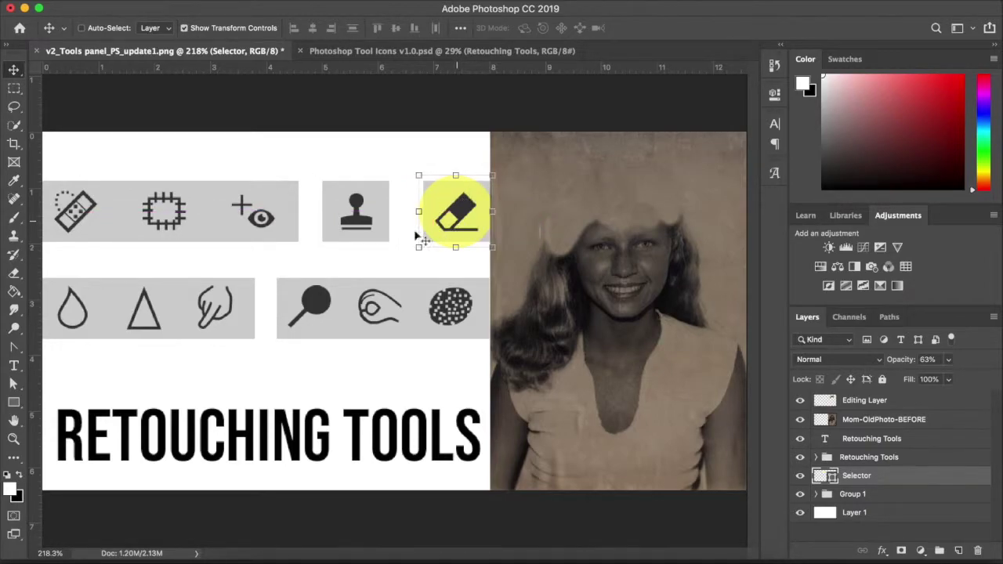
# - Erase the cloned background around the head from the Editing Layer with the Eraser Tool
pyautogui.click(14, 273)
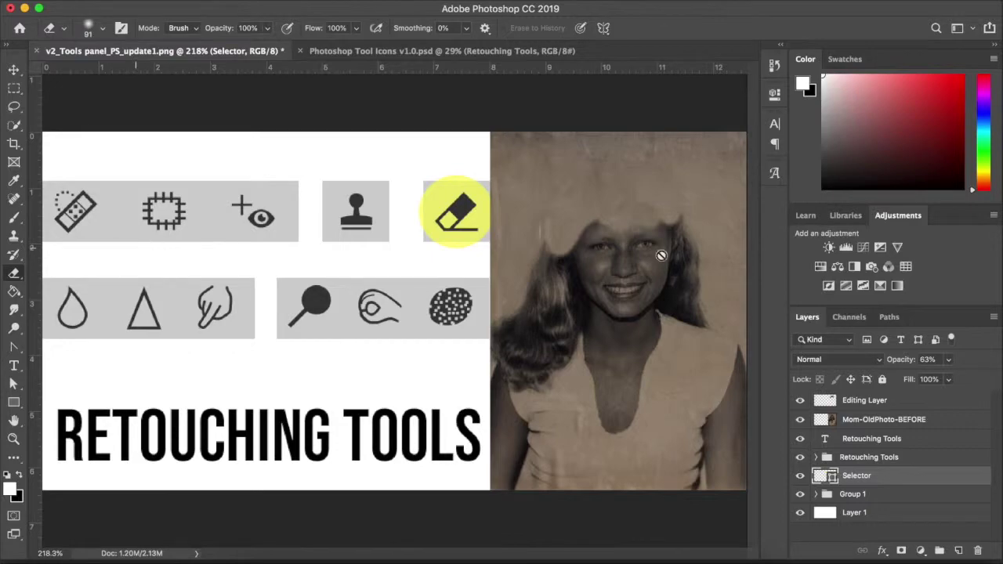
pyautogui.click(882, 402)
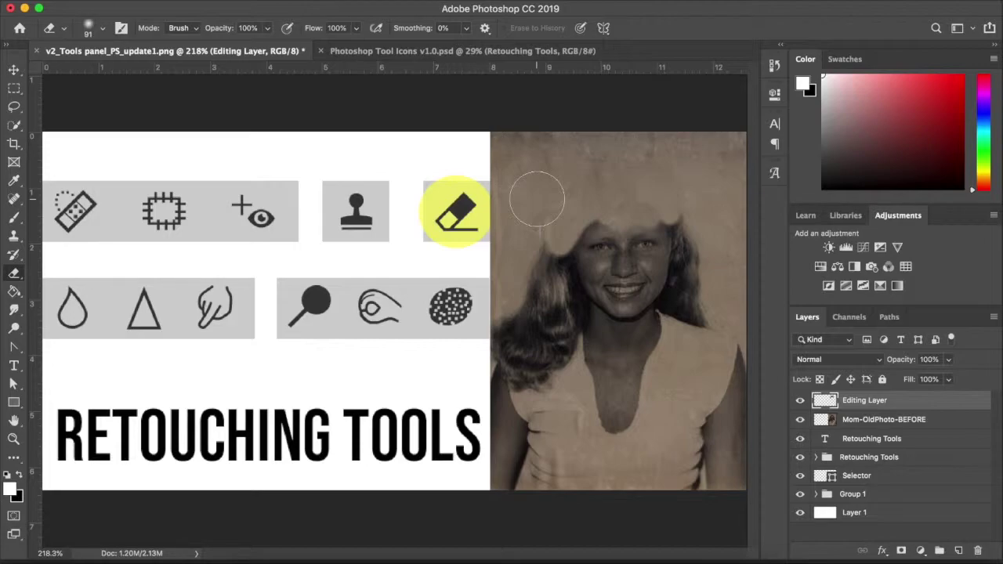
pyautogui.moveTo(537, 199)
pyautogui.mouseDown()
pyautogui.moveTo(555, 224)
pyautogui.moveTo(538, 242)
pyautogui.moveTo(555, 217)
pyautogui.moveTo(539, 231)
pyautogui.mouseUp()
pyautogui.moveTo(600, 280)
pyautogui.mouseDown()
pyautogui.moveTo(544, 235)
pyautogui.moveTo(580, 278)
pyautogui.moveTo(567, 242)
pyautogui.moveTo(559, 258)
pyautogui.mouseUp()
pyautogui.moveTo(664, 224)
pyautogui.mouseDown()
pyautogui.moveTo(667, 247)
pyautogui.moveTo(610, 236)
pyautogui.moveTo(650, 228)
pyautogui.moveTo(606, 229)
pyautogui.moveTo(587, 258)
pyautogui.moveTo(595, 229)
pyautogui.moveTo(565, 262)
pyautogui.moveTo(586, 220)
pyautogui.moveTo(611, 211)
pyautogui.moveTo(591, 211)
pyautogui.moveTo(613, 201)
pyautogui.moveTo(596, 198)
pyautogui.moveTo(615, 197)
pyautogui.moveTo(656, 232)
pyautogui.moveTo(643, 212)
pyautogui.moveTo(659, 267)
pyautogui.moveTo(631, 225)
pyautogui.moveTo(585, 239)
pyautogui.moveTo(569, 264)
pyautogui.moveTo(537, 241)
pyautogui.moveTo(554, 297)
pyautogui.moveTo(577, 324)
pyautogui.mouseUp()
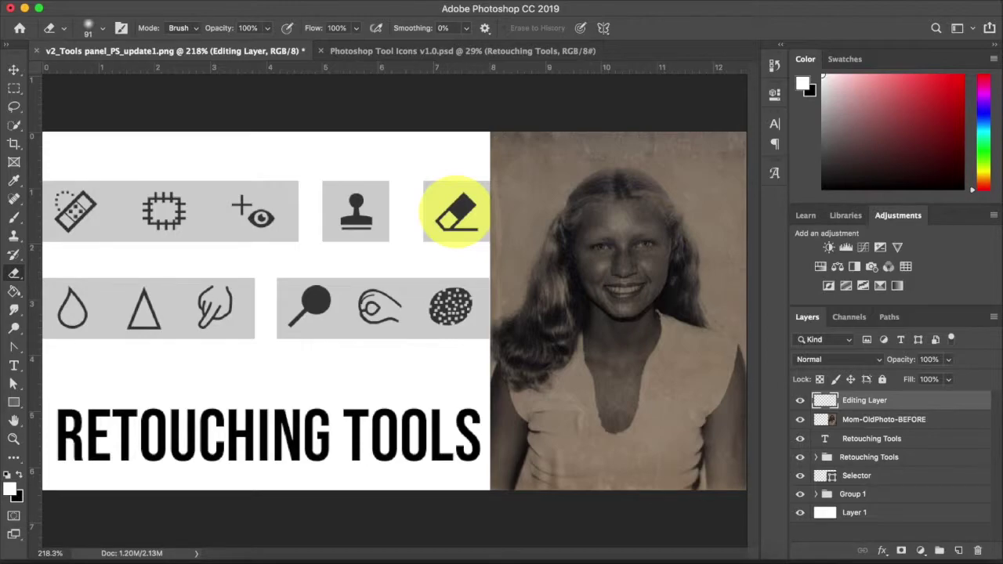
# - Move the Selector circle from the eraser icon onto the droplet-shaped blur icon
pyautogui.click(891, 441)
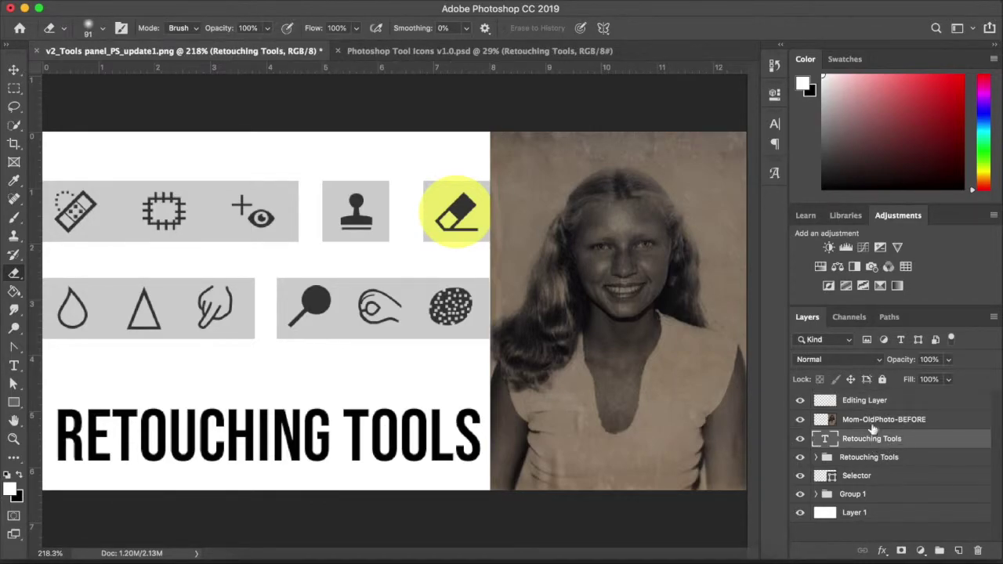
pyautogui.click(887, 477)
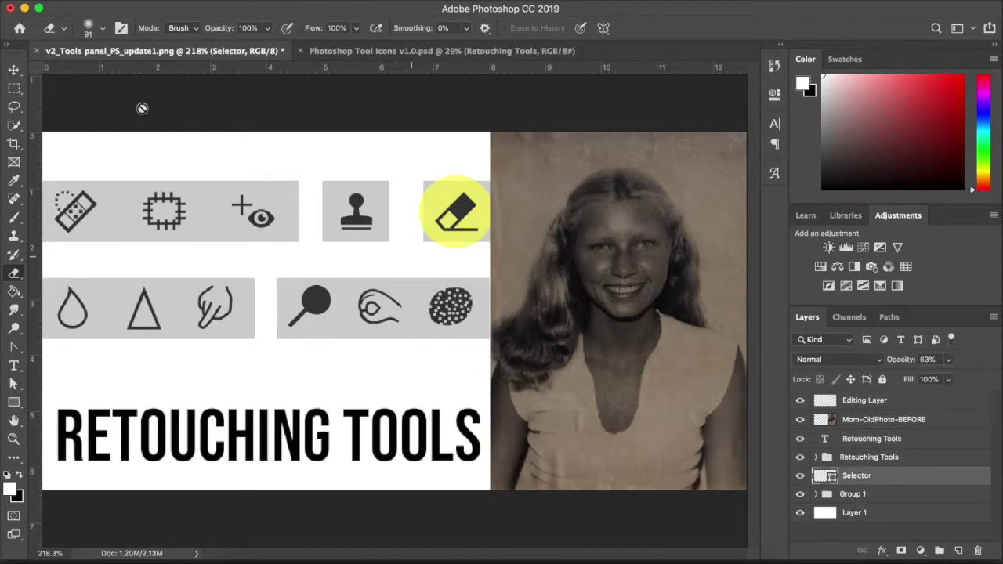
pyautogui.click(14, 70)
pyautogui.moveTo(461, 210)
pyautogui.mouseDown()
pyautogui.moveTo(242, 298)
pyautogui.moveTo(77, 333)
pyautogui.mouseUp()
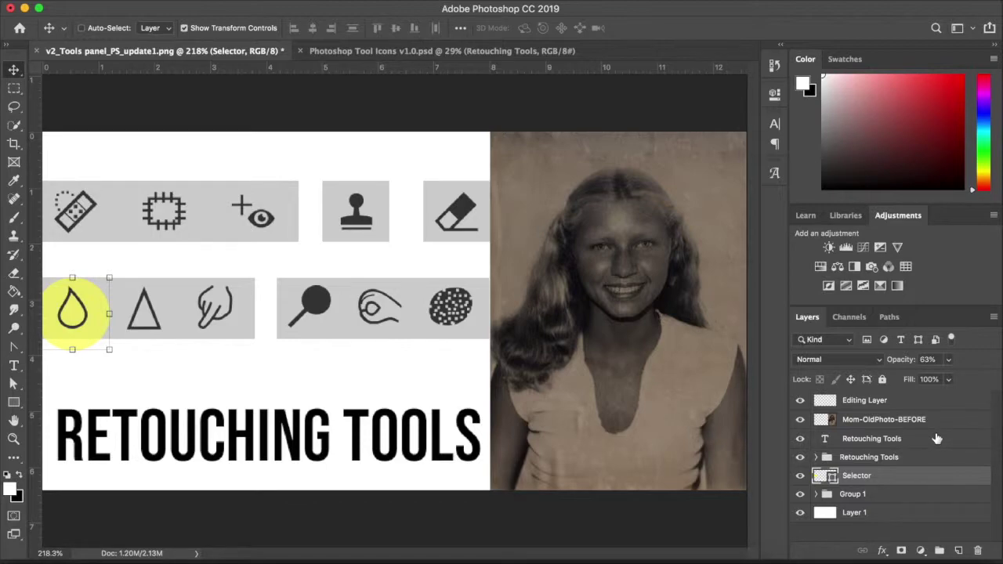
# - Blur the face on the Editing Layer using the Blur Tool at 44 px, and toggle the layer's visibility to compare
pyautogui.click(912, 403)
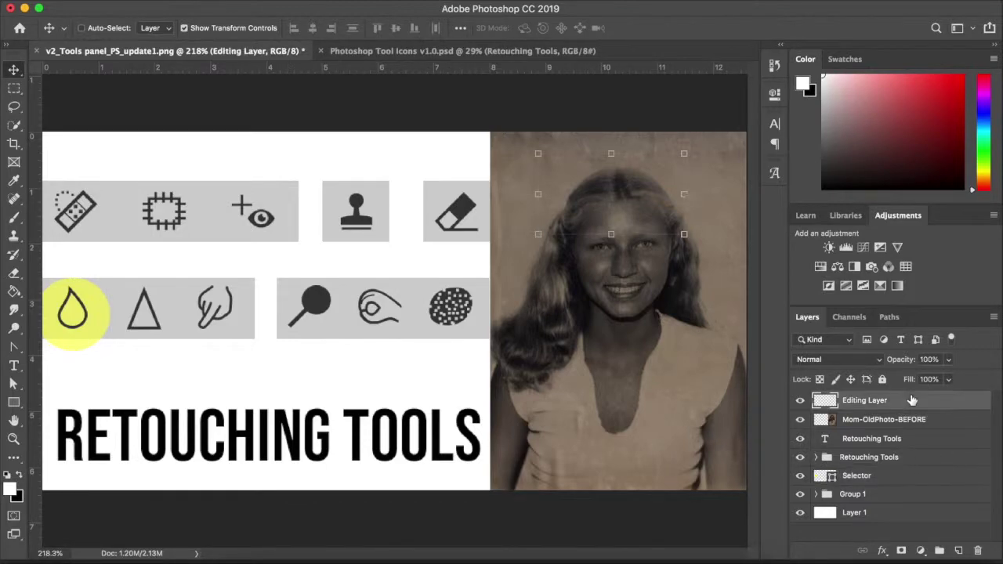
pyautogui.click(16, 310)
pyautogui.click(69, 308)
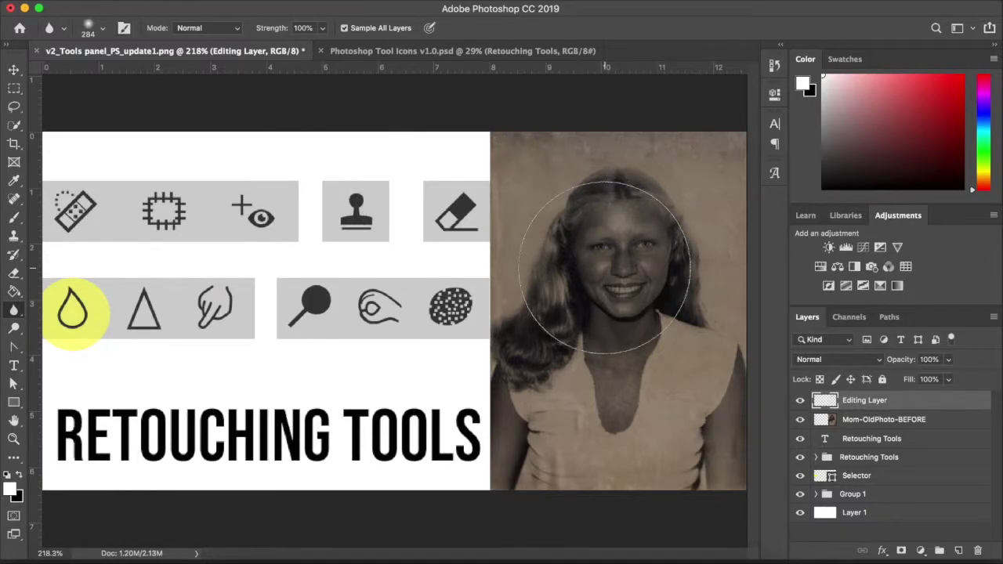
pyautogui.click(104, 32)
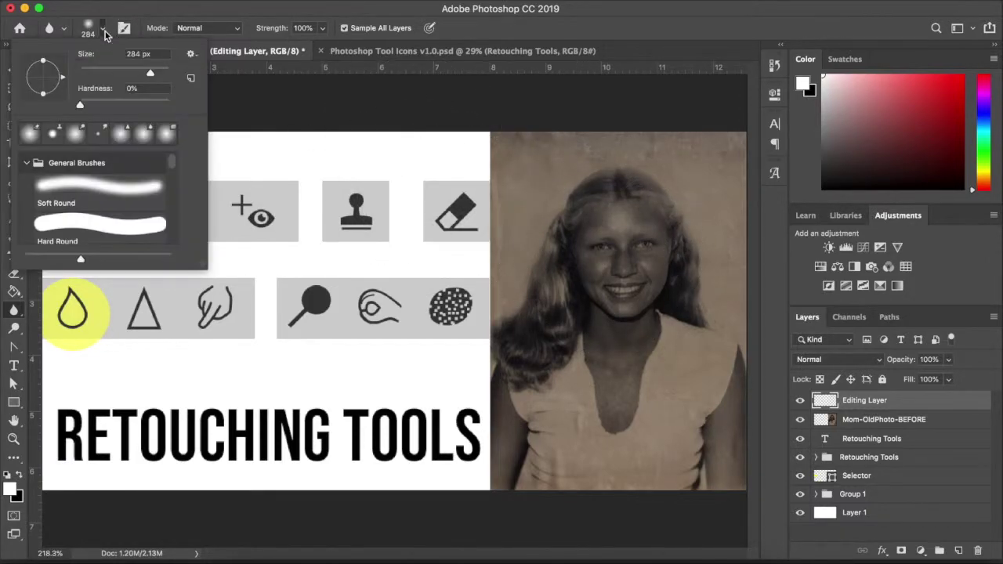
pyautogui.moveTo(151, 76); pyautogui.dragTo(98, 78)
pyautogui.click(874, 404)
pyautogui.moveTo(643, 244)
pyautogui.mouseDown()
pyautogui.moveTo(609, 241)
pyautogui.moveTo(621, 240)
pyautogui.moveTo(600, 254)
pyautogui.moveTo(593, 234)
pyautogui.moveTo(610, 247)
pyautogui.moveTo(583, 245)
pyautogui.moveTo(599, 239)
pyautogui.moveTo(597, 256)
pyautogui.moveTo(586, 224)
pyautogui.moveTo(620, 223)
pyautogui.moveTo(598, 243)
pyautogui.moveTo(612, 217)
pyautogui.moveTo(645, 225)
pyautogui.moveTo(642, 245)
pyautogui.moveTo(662, 259)
pyautogui.moveTo(648, 303)
pyautogui.moveTo(631, 308)
pyautogui.moveTo(615, 277)
pyautogui.moveTo(627, 301)
pyautogui.moveTo(615, 302)
pyautogui.moveTo(608, 280)
pyautogui.moveTo(629, 267)
pyautogui.moveTo(610, 312)
pyautogui.moveTo(594, 278)
pyautogui.moveTo(606, 413)
pyautogui.moveTo(611, 385)
pyautogui.moveTo(616, 417)
pyautogui.moveTo(637, 325)
pyautogui.moveTo(599, 340)
pyautogui.moveTo(640, 316)
pyautogui.moveTo(650, 297)
pyautogui.moveTo(659, 312)
pyautogui.moveTo(674, 241)
pyautogui.moveTo(643, 204)
pyautogui.moveTo(669, 216)
pyautogui.moveTo(662, 208)
pyautogui.moveTo(591, 206)
pyautogui.moveTo(595, 243)
pyautogui.moveTo(552, 262)
pyautogui.moveTo(578, 238)
pyautogui.moveTo(570, 314)
pyautogui.moveTo(586, 314)
pyautogui.moveTo(575, 349)
pyautogui.moveTo(589, 372)
pyautogui.moveTo(591, 326)
pyautogui.mouseUp()
pyautogui.click(801, 401)
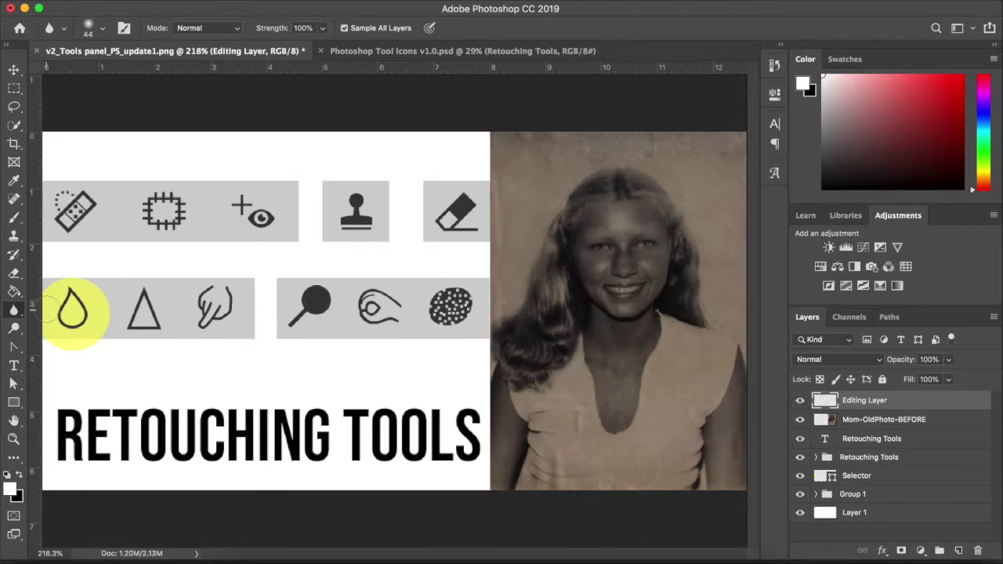
# - Try to sharpen the face and hair on the Editing Layer using the Sharpen Tool at 81 px, and undo the sharpening
pyautogui.rightClick(17, 314)
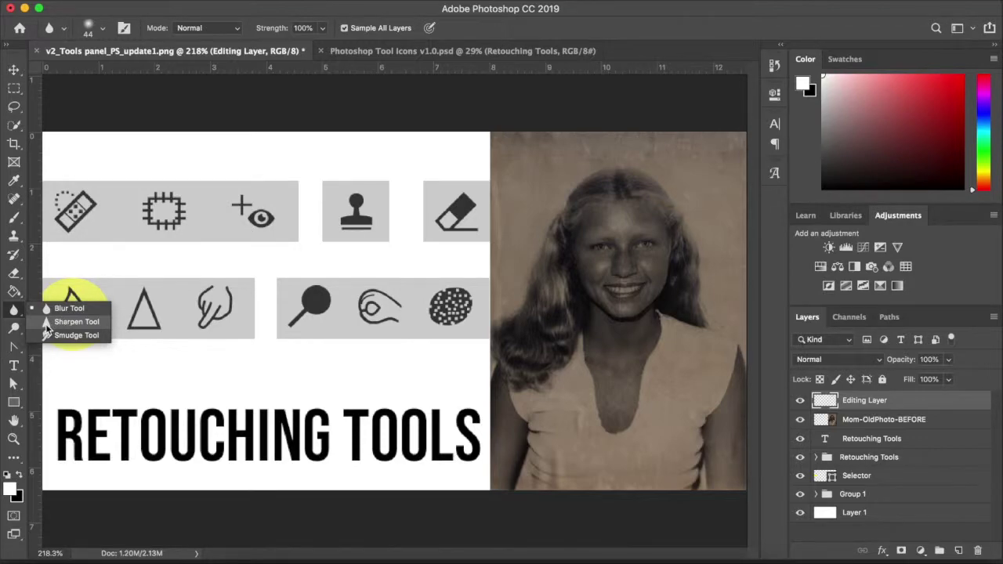
pyautogui.click(49, 321)
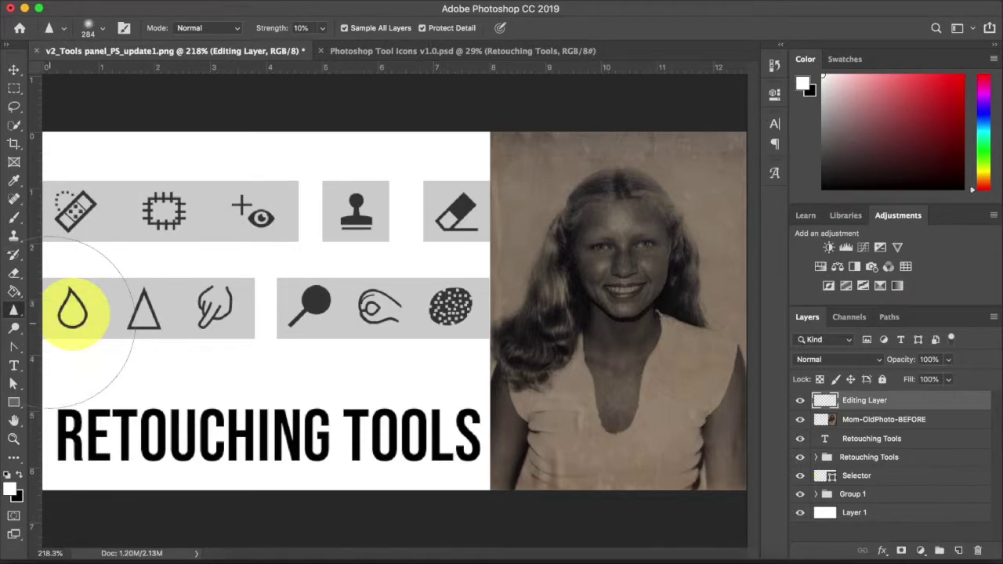
pyautogui.click(100, 29)
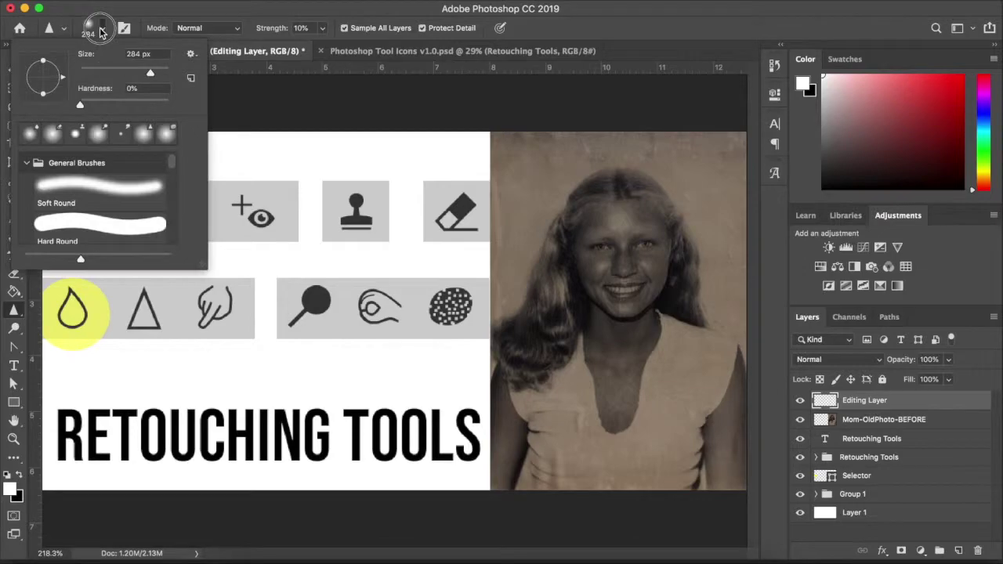
pyautogui.moveTo(131, 79); pyautogui.dragTo(115, 74)
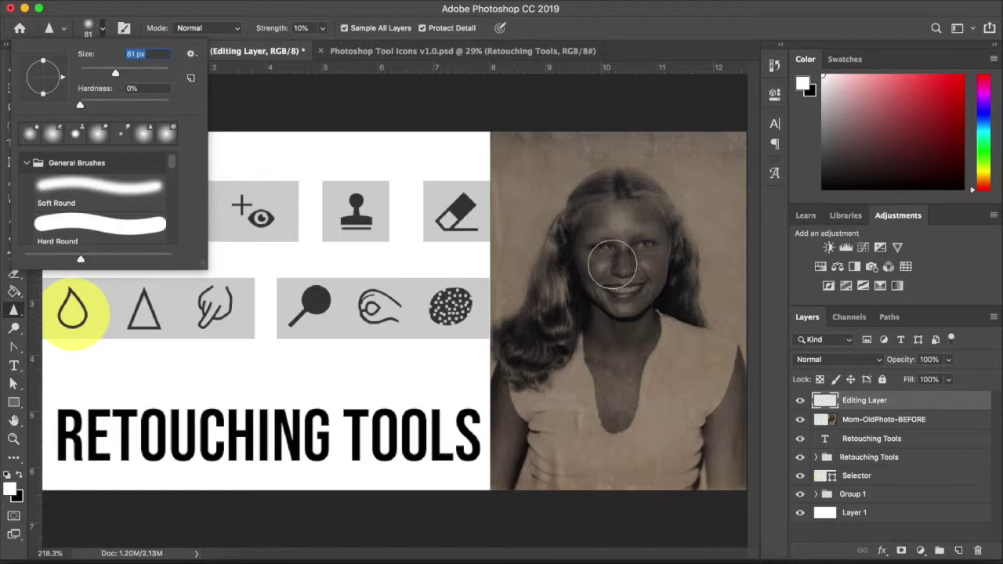
pyautogui.click(572, 211)
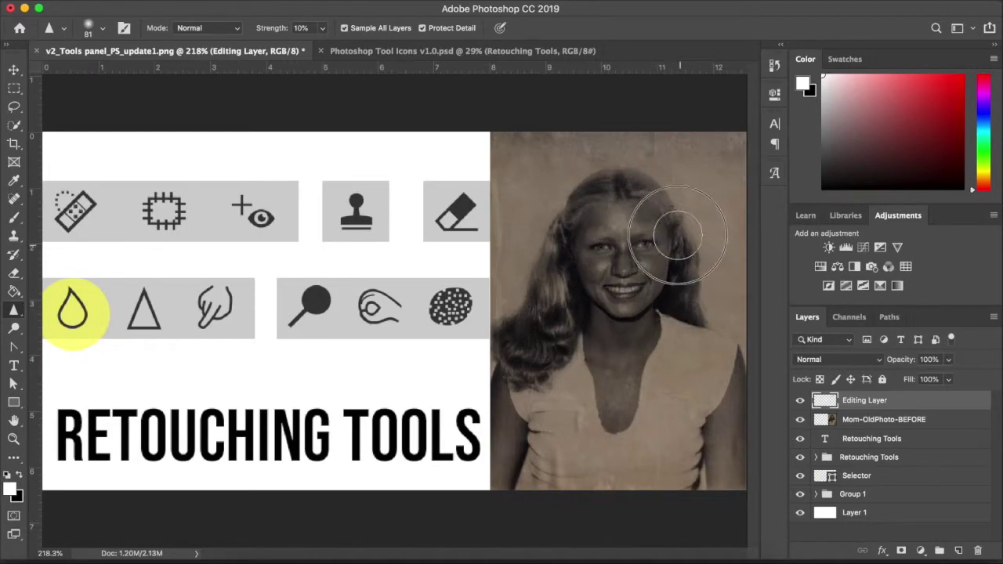
pyautogui.moveTo(579, 232); pyautogui.dragTo(582, 234)
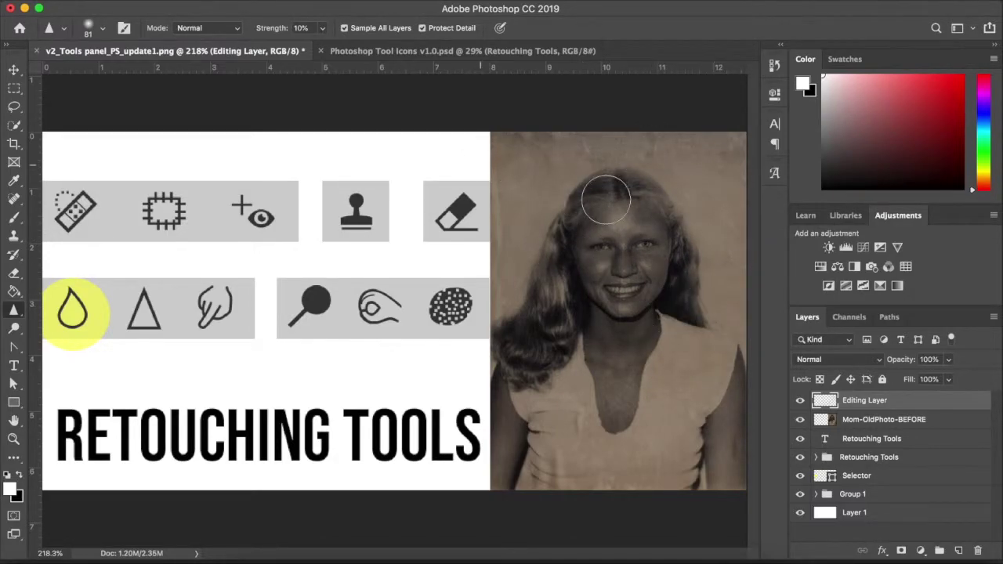
pyautogui.press('super+z')
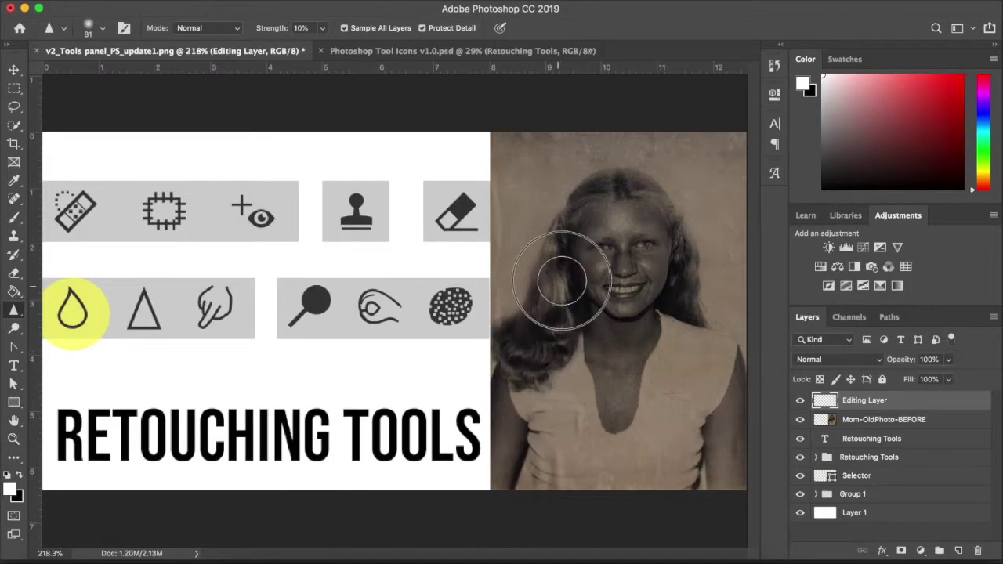
# - Sharpen the photo on the Editing Layer at 10% strength, try the face at 93%, and undo the last sharpening
pyautogui.moveTo(588, 311)
pyautogui.mouseDown()
pyautogui.moveTo(623, 265)
pyautogui.moveTo(628, 330)
pyautogui.mouseUp()
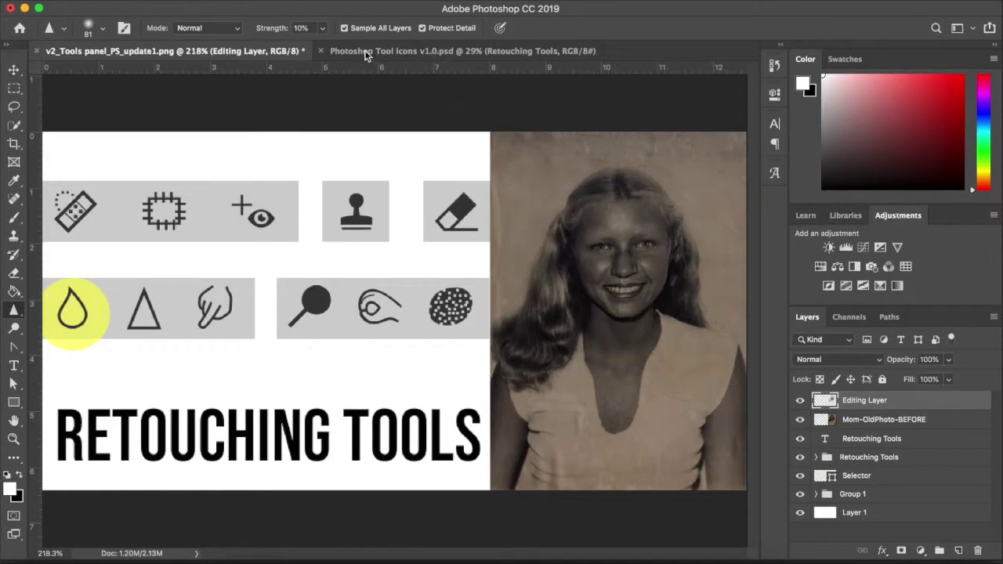
pyautogui.click(322, 32)
pyautogui.moveTo(602, 245)
pyautogui.mouseDown()
pyautogui.moveTo(616, 274)
pyautogui.moveTo(624, 245)
pyautogui.moveTo(611, 293)
pyautogui.moveTo(589, 239)
pyautogui.moveTo(616, 219)
pyautogui.moveTo(585, 271)
pyautogui.moveTo(597, 197)
pyautogui.moveTo(610, 236)
pyautogui.moveTo(580, 219)
pyautogui.moveTo(616, 206)
pyautogui.moveTo(646, 285)
pyautogui.moveTo(631, 213)
pyautogui.moveTo(647, 262)
pyautogui.moveTo(649, 203)
pyautogui.moveTo(660, 275)
pyautogui.moveTo(651, 226)
pyautogui.moveTo(623, 329)
pyautogui.mouseUp()
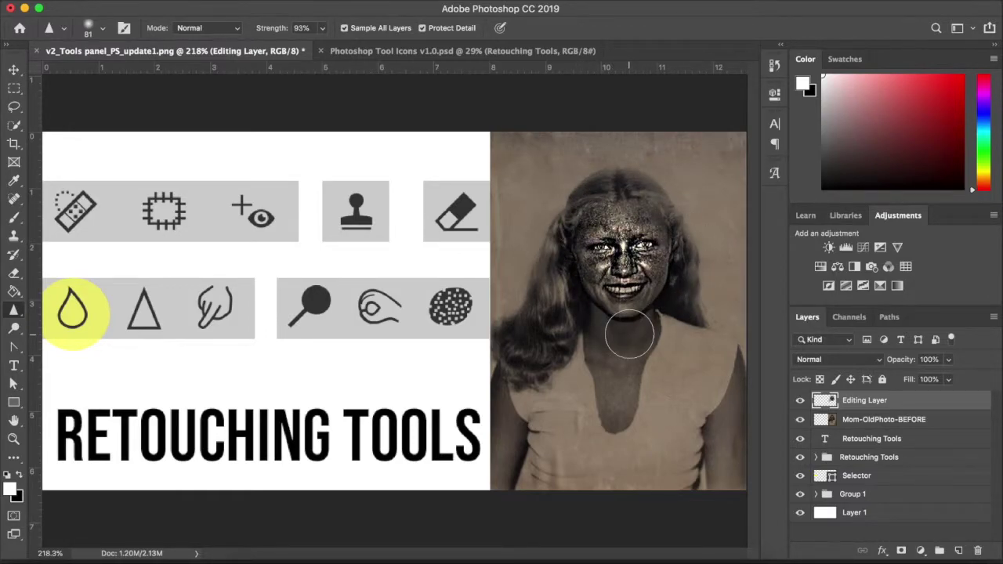
pyautogui.press('super+z')
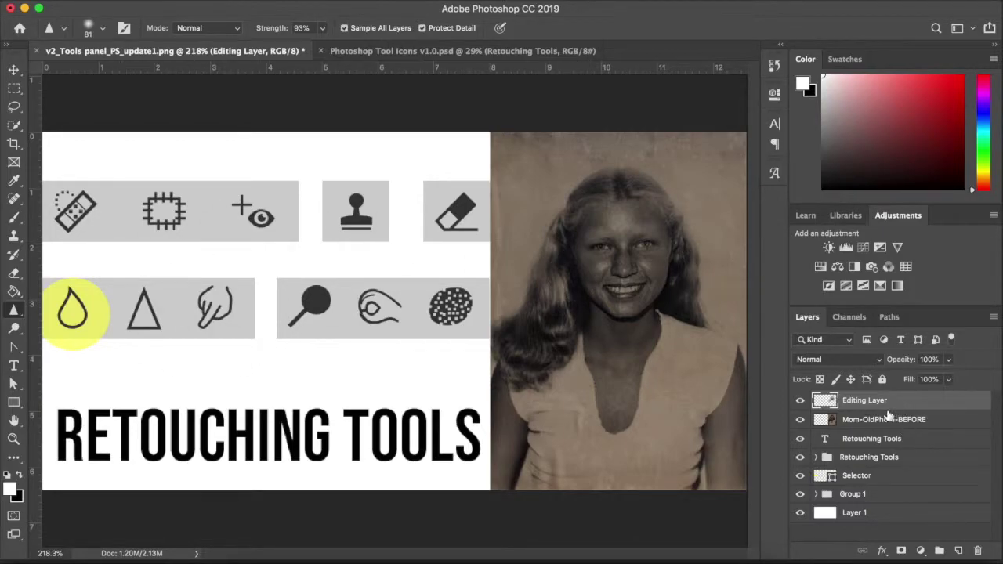
# - Move the yellow Selector circle from the droplet icon onto the pointing-hand smudge icon
pyautogui.click(878, 477)
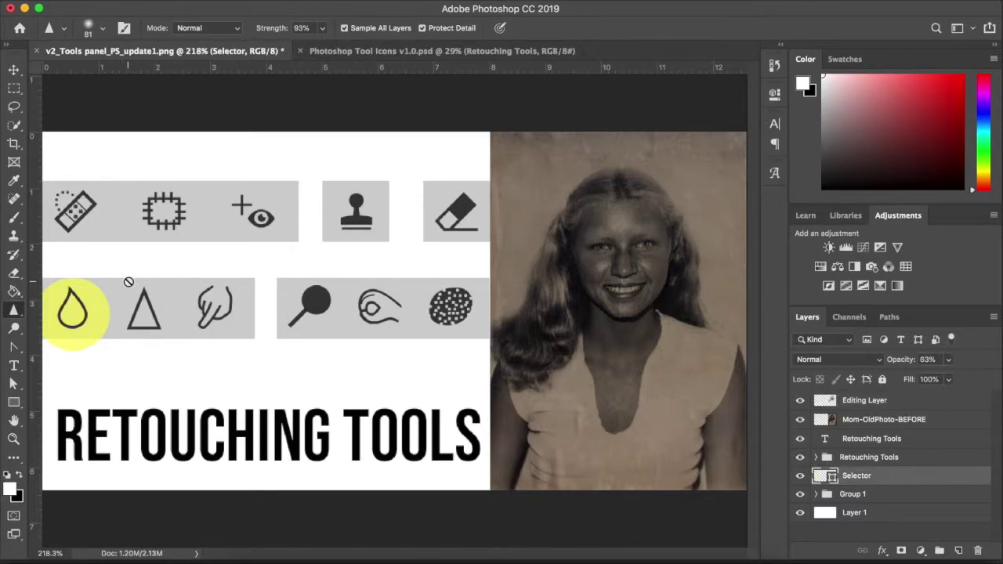
pyautogui.press('v')
pyautogui.moveTo(109, 331); pyautogui.dragTo(232, 325)
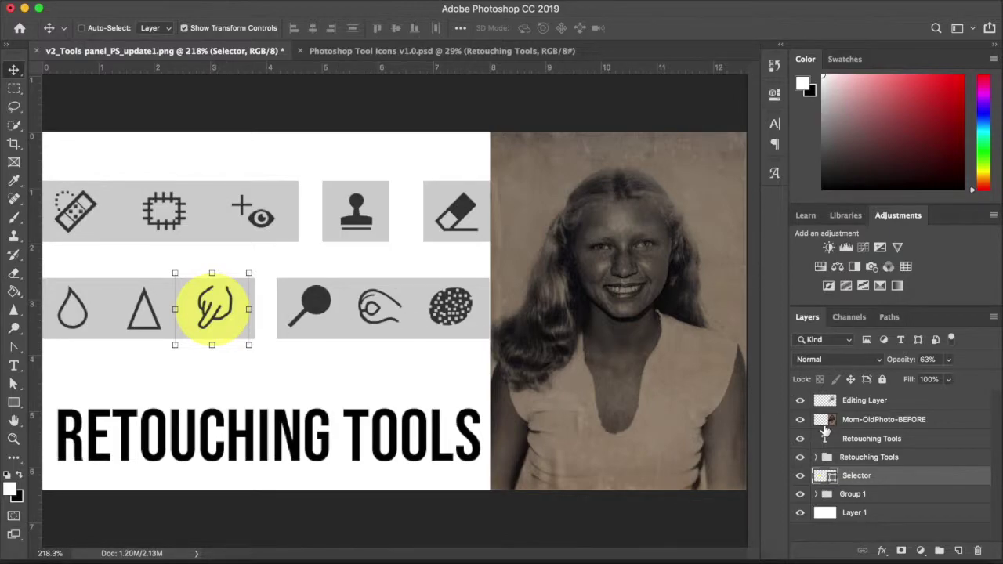
# - Smudge the hair and facial features on the Editing Layer using the Smudge Tool at 30 px with Sample All Layers enabled
pyautogui.click(877, 401)
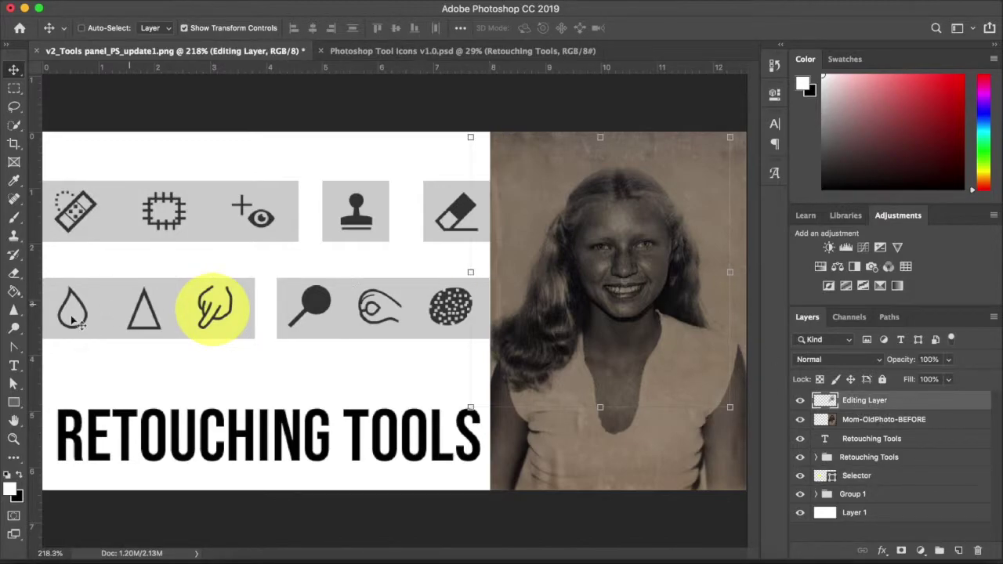
pyautogui.click(16, 314)
pyautogui.click(62, 335)
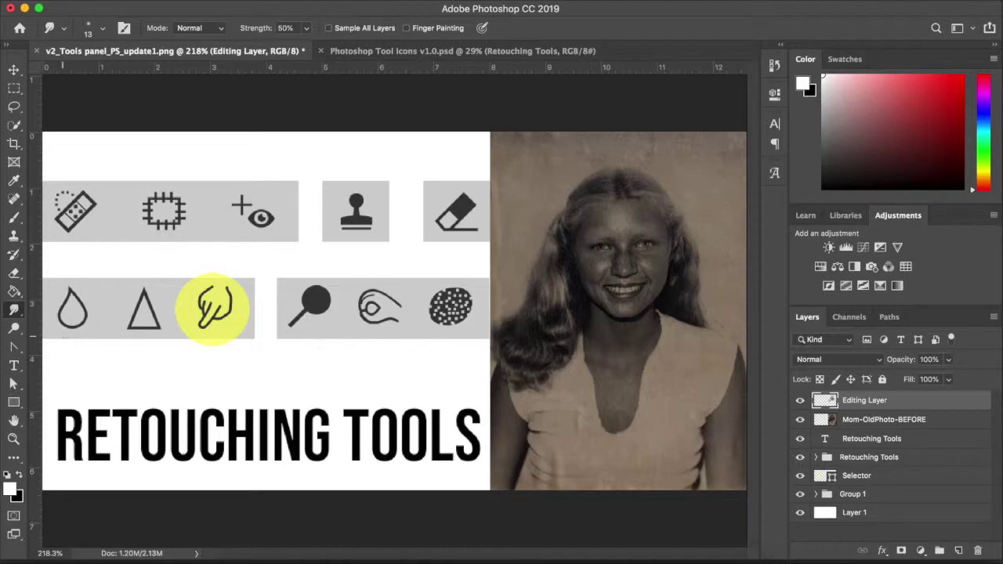
pyautogui.click(329, 28)
pyautogui.click(101, 29)
pyautogui.moveTo(86, 72); pyautogui.dragTo(92, 72)
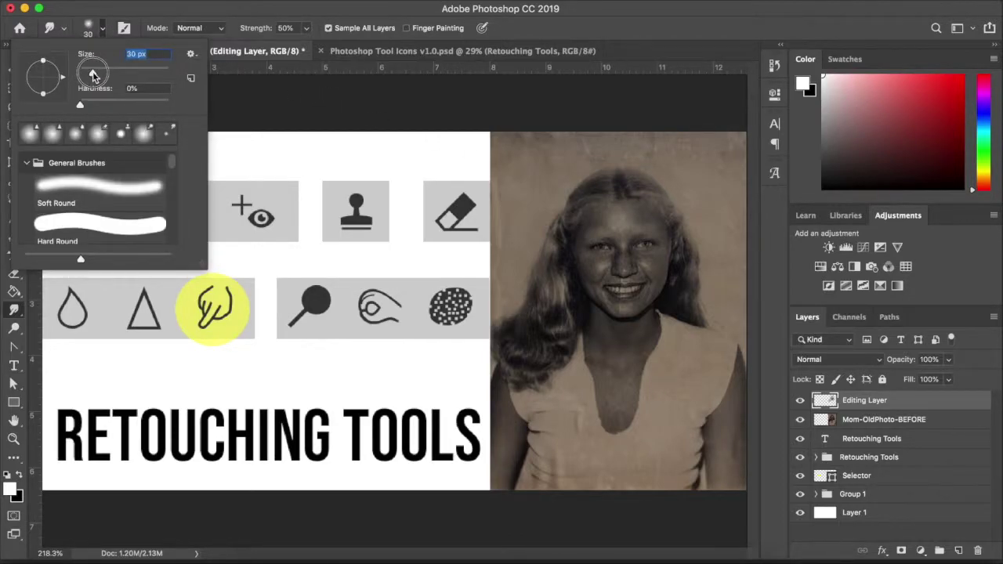
pyautogui.click(609, 178)
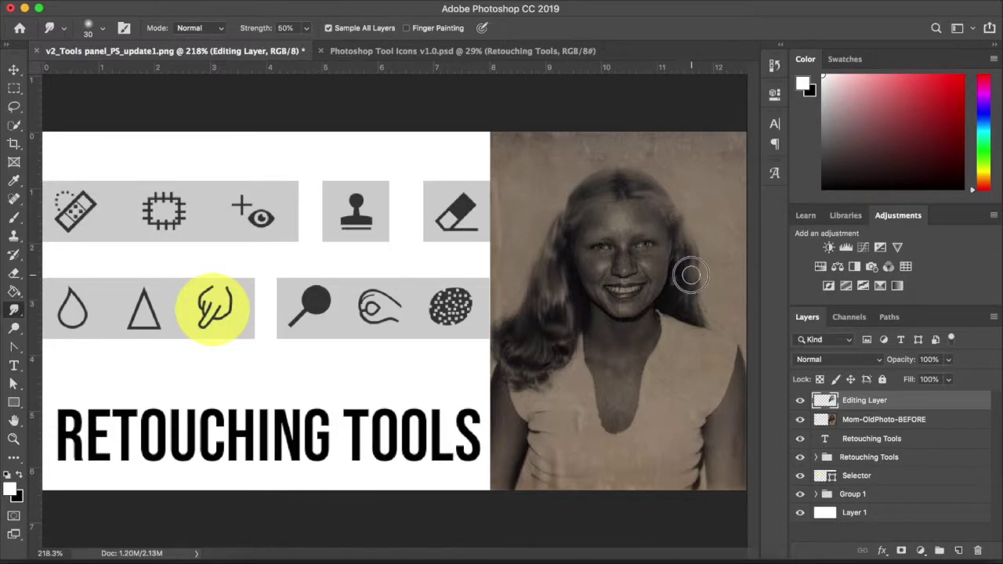
pyautogui.click(642, 240)
pyautogui.moveTo(642, 240)
pyautogui.mouseDown()
pyautogui.moveTo(603, 238)
pyautogui.moveTo(624, 293)
pyautogui.moveTo(638, 279)
pyautogui.moveTo(622, 262)
pyautogui.moveTo(595, 268)
pyautogui.moveTo(593, 250)
pyautogui.moveTo(617, 231)
pyautogui.moveTo(652, 224)
pyautogui.mouseUp()
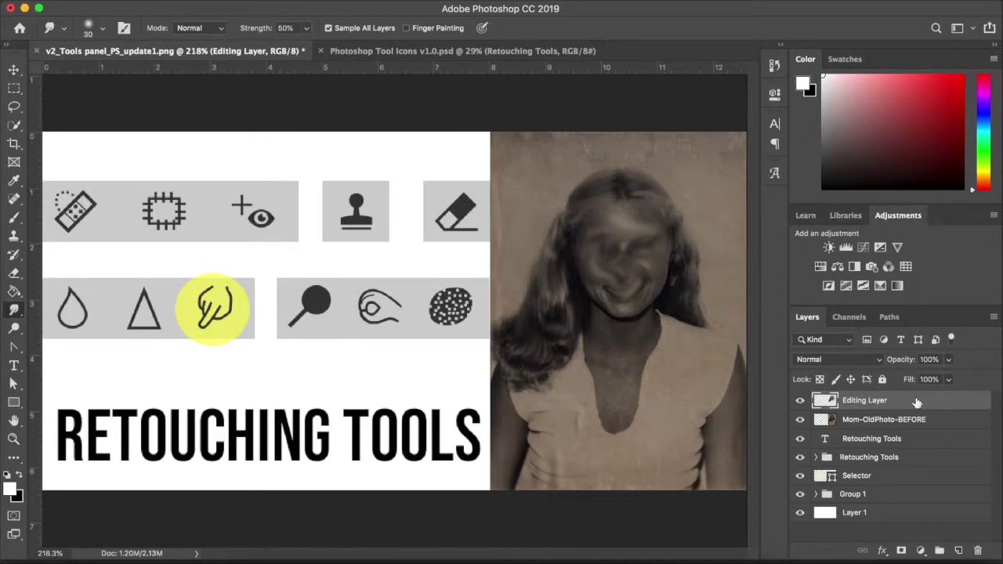
# - Delete the Editing Layer and add a new blank layer above Mom-OldPhoto-BEFORE
pyautogui.click(979, 551)
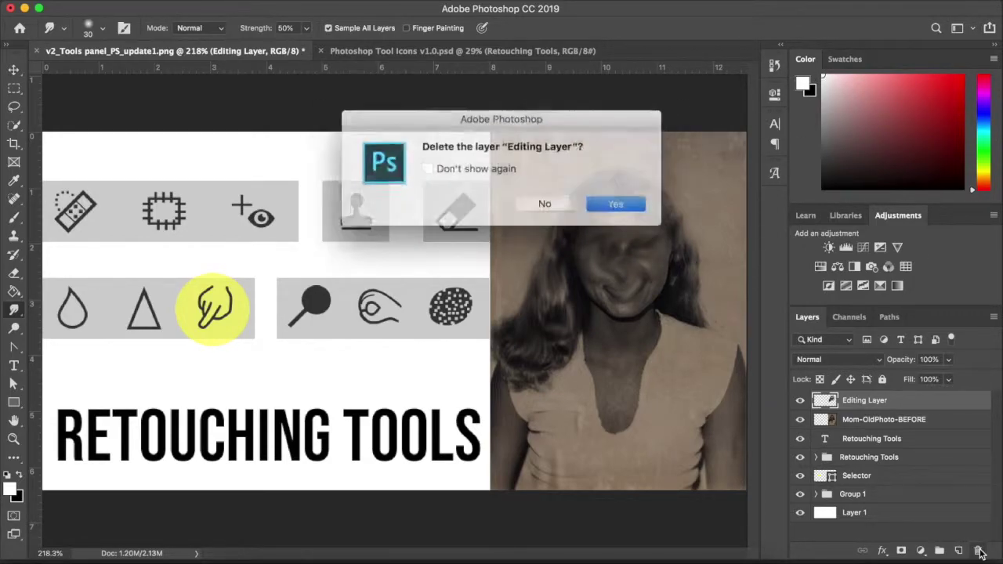
pyautogui.click(609, 202)
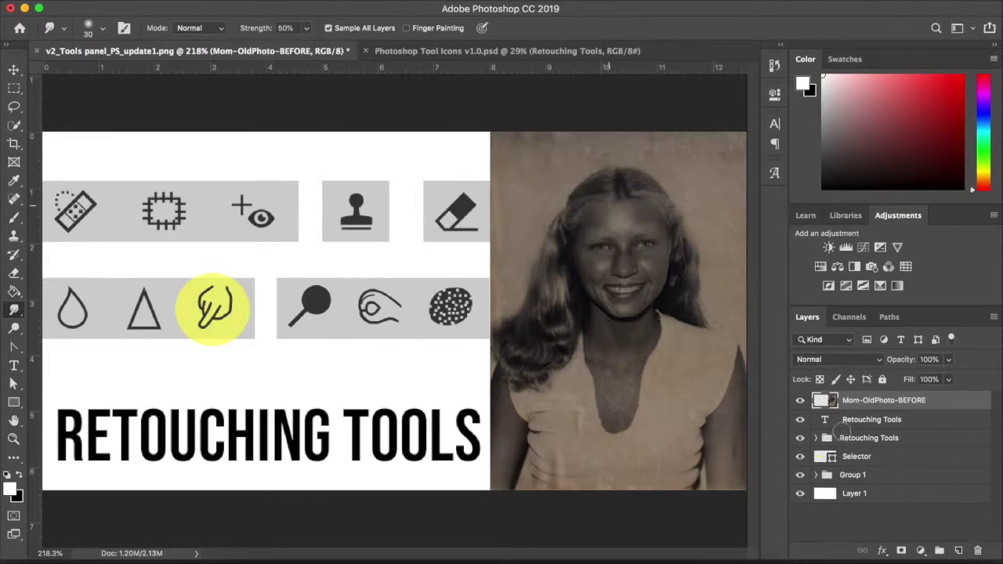
pyautogui.click(961, 552)
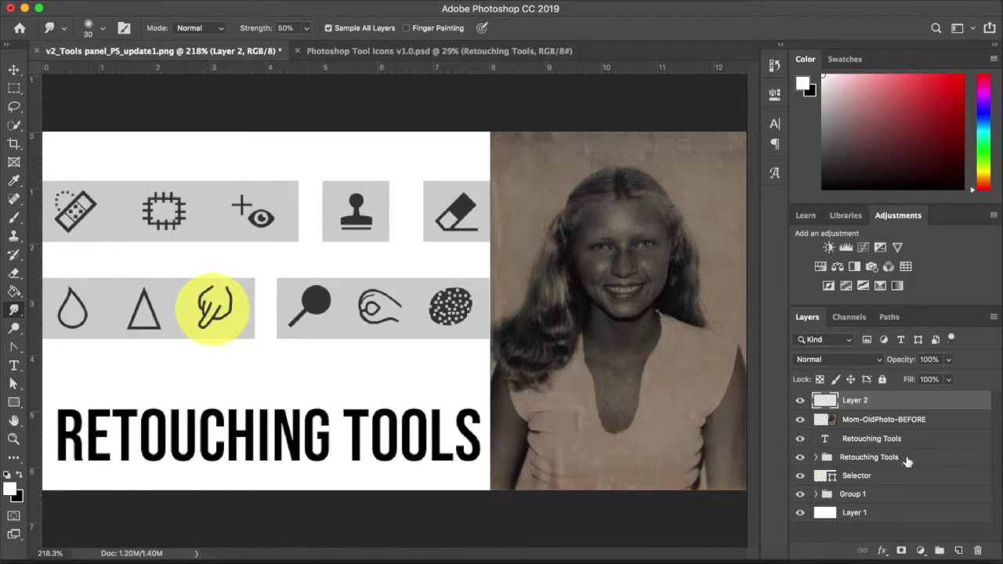
# - Move the yellow Selector circle from the smudge icon onto the paddle-shaped dodge icon
pyautogui.click(887, 482)
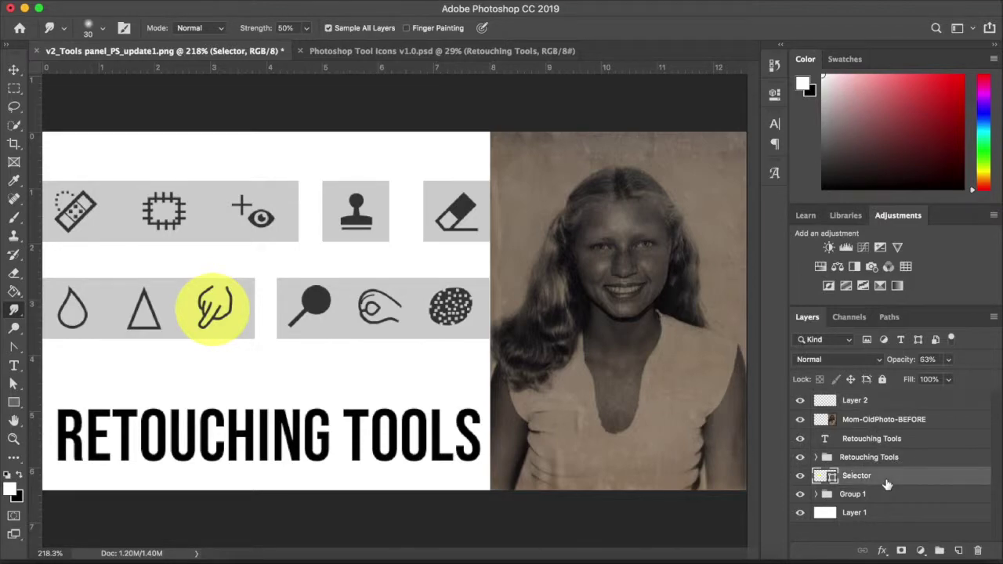
pyautogui.click(13, 69)
pyautogui.moveTo(202, 326); pyautogui.dragTo(303, 328)
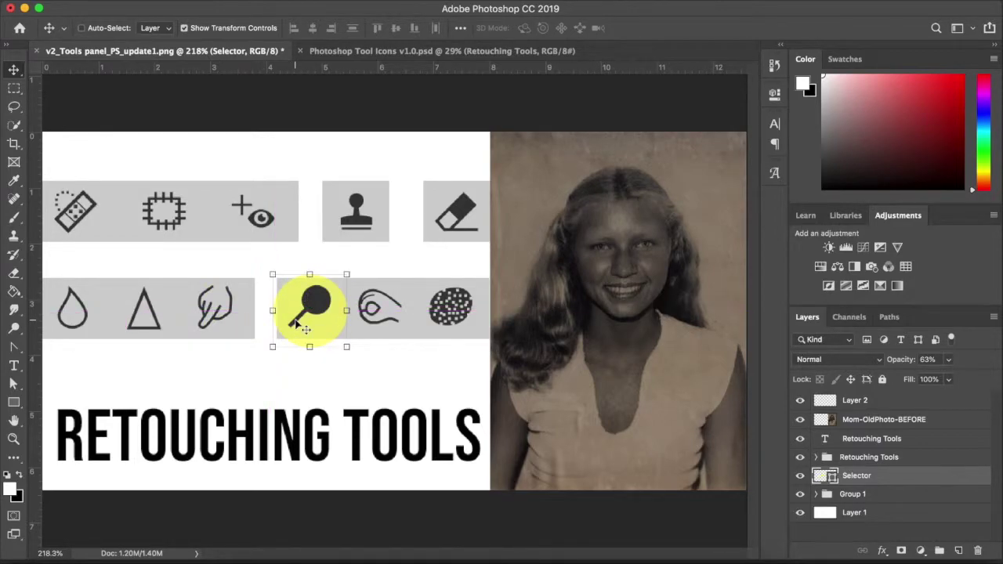
pyautogui.click(17, 327)
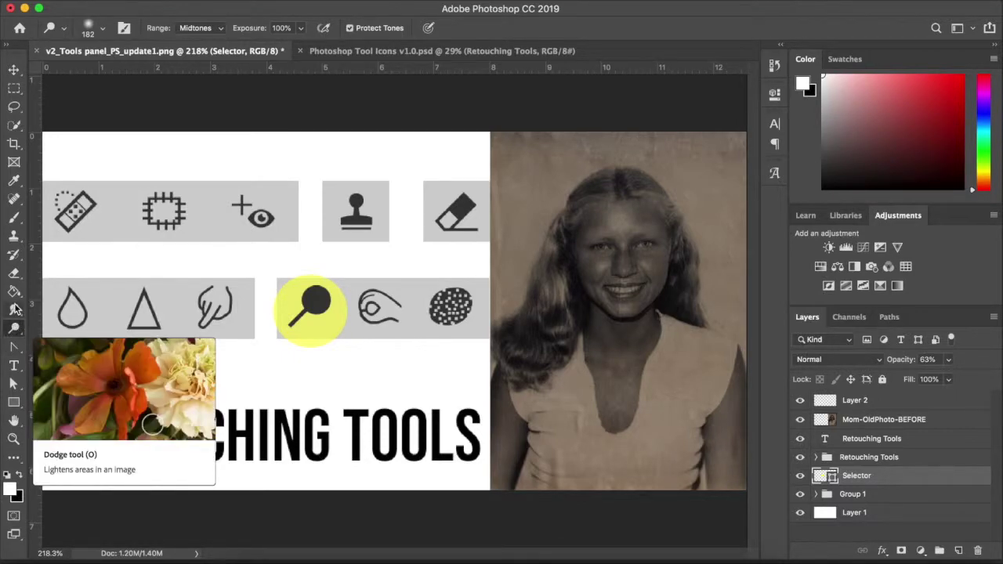
pyautogui.click(15, 308)
pyautogui.click(41, 309)
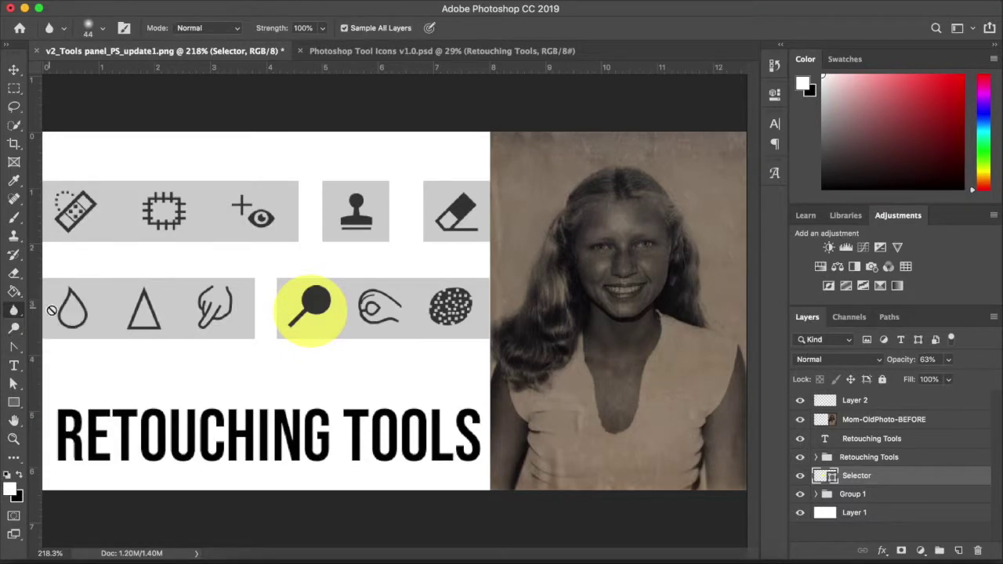
# - Lighten the face and neck midtones on the Mom-OldPhoto-BEFORE layer using the Dodge Tool at 76 px
pyautogui.click(15, 328)
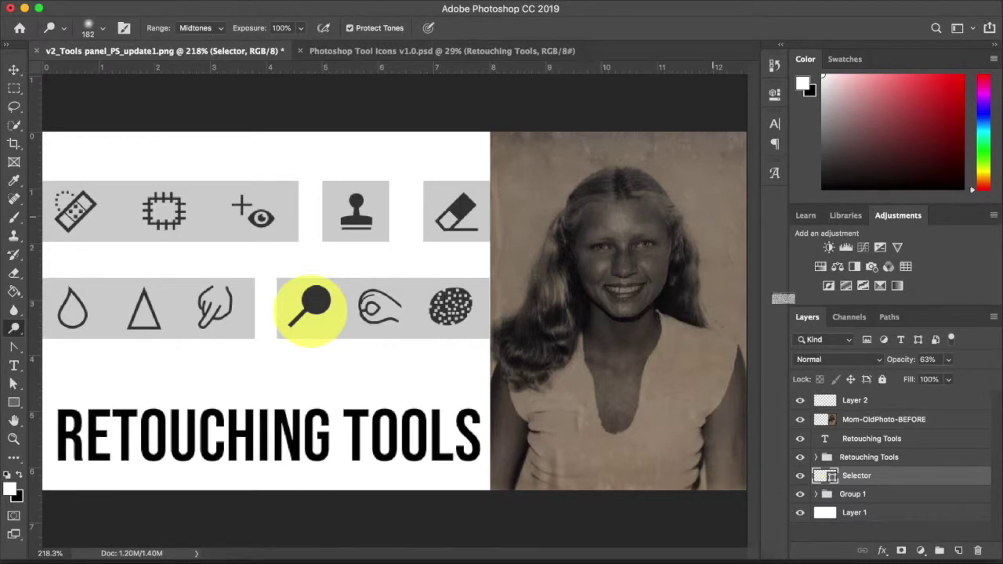
pyautogui.click(889, 401)
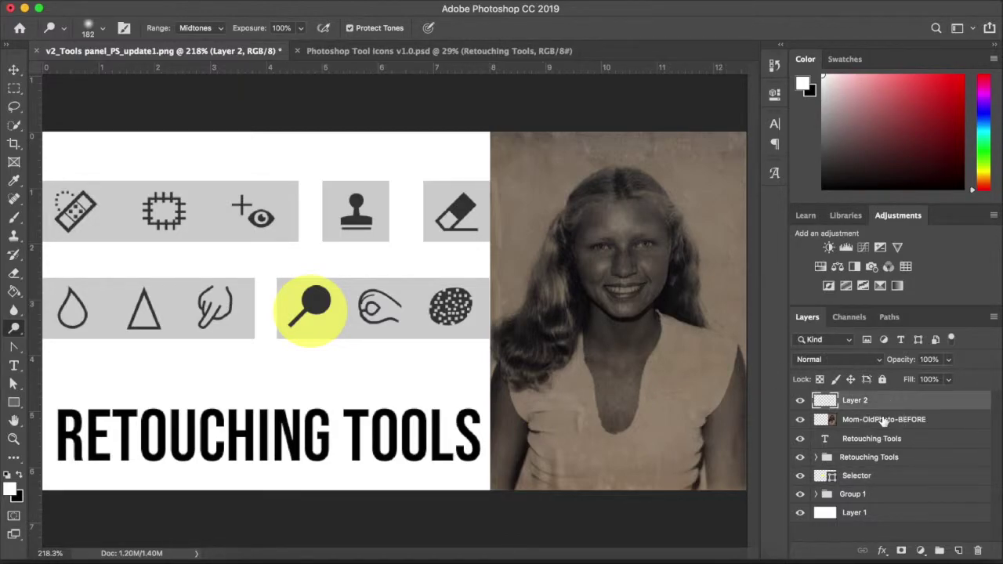
pyautogui.click(884, 422)
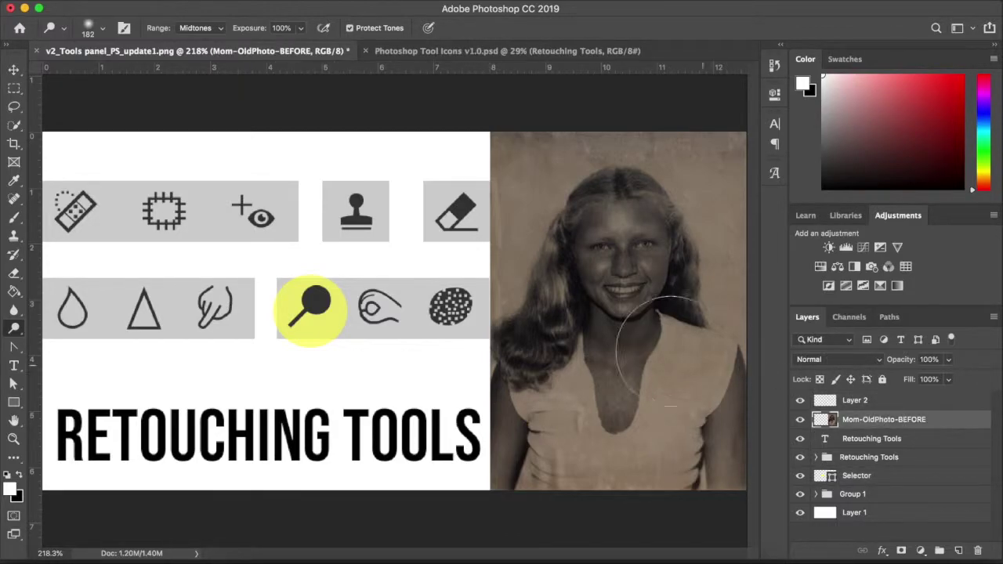
pyautogui.click(102, 31)
pyautogui.moveTo(144, 73); pyautogui.dragTo(114, 72)
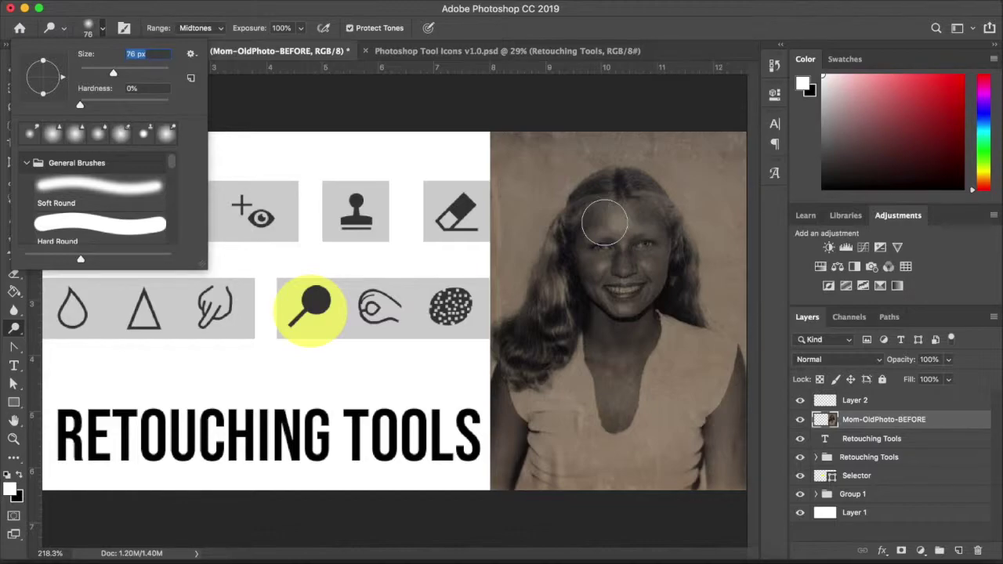
pyautogui.moveTo(605, 224)
pyautogui.mouseDown()
pyautogui.moveTo(616, 219)
pyautogui.moveTo(593, 225)
pyautogui.moveTo(600, 287)
pyautogui.moveTo(638, 213)
pyautogui.moveTo(642, 296)
pyautogui.moveTo(584, 223)
pyautogui.moveTo(587, 334)
pyautogui.moveTo(587, 251)
pyautogui.moveTo(647, 248)
pyautogui.moveTo(670, 290)
pyautogui.moveTo(650, 243)
pyautogui.moveTo(616, 321)
pyautogui.moveTo(605, 231)
pyautogui.moveTo(604, 345)
pyautogui.mouseUp()
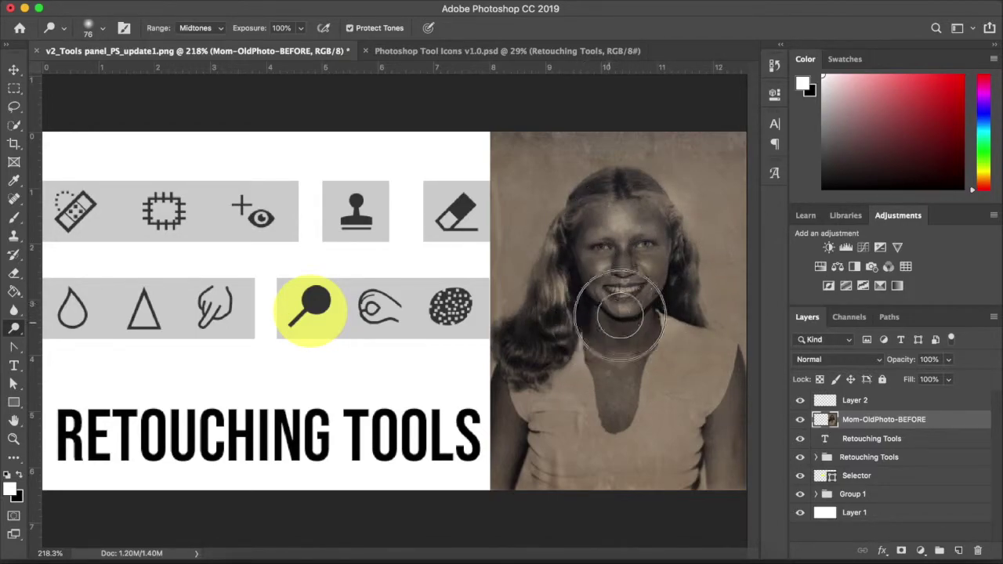
# - Set the Dodge Tool's range to Shadows and lighten the face, neck and chest on the photo layer
pyautogui.click(205, 30)
pyautogui.click(197, 17)
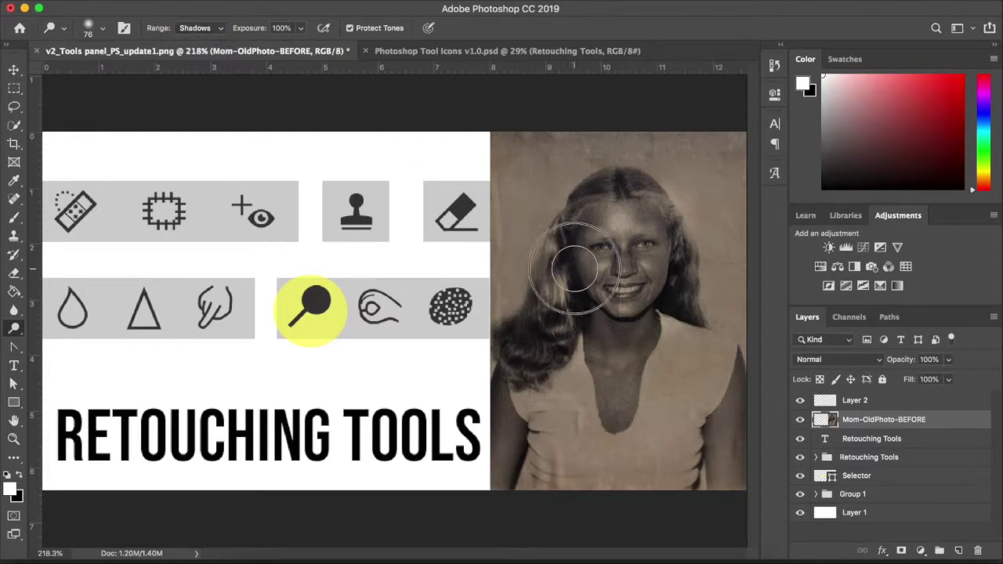
pyautogui.moveTo(578, 274)
pyautogui.mouseDown()
pyautogui.moveTo(586, 306)
pyautogui.moveTo(579, 236)
pyautogui.moveTo(602, 221)
pyautogui.moveTo(598, 256)
pyautogui.moveTo(624, 217)
pyautogui.moveTo(605, 206)
pyautogui.moveTo(639, 205)
pyautogui.moveTo(672, 254)
pyautogui.moveTo(684, 329)
pyautogui.moveTo(655, 238)
pyautogui.moveTo(641, 245)
pyautogui.moveTo(614, 347)
pyautogui.moveTo(627, 263)
pyautogui.moveTo(622, 388)
pyautogui.moveTo(619, 380)
pyautogui.moveTo(611, 409)
pyautogui.mouseUp()
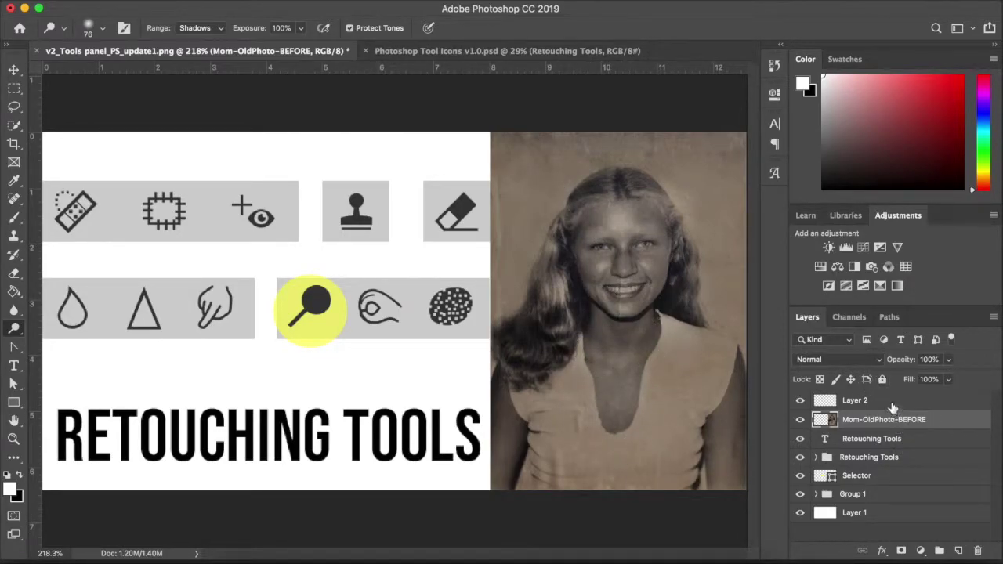
# - Move the yellow Selector circle from the dodge icon onto the curled-hand burn icon
pyautogui.click(884, 476)
pyautogui.click(14, 69)
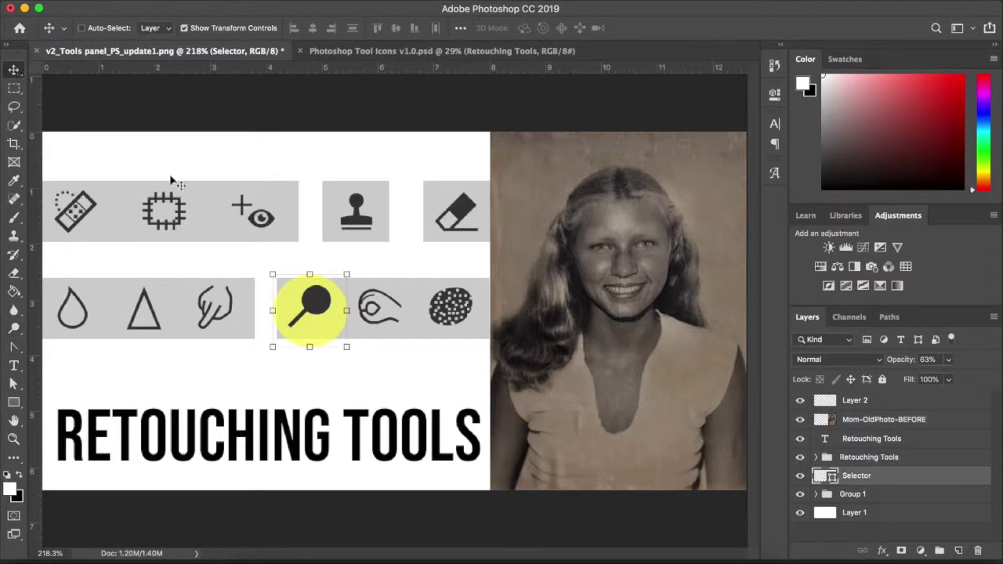
pyautogui.moveTo(339, 325); pyautogui.dragTo(408, 324)
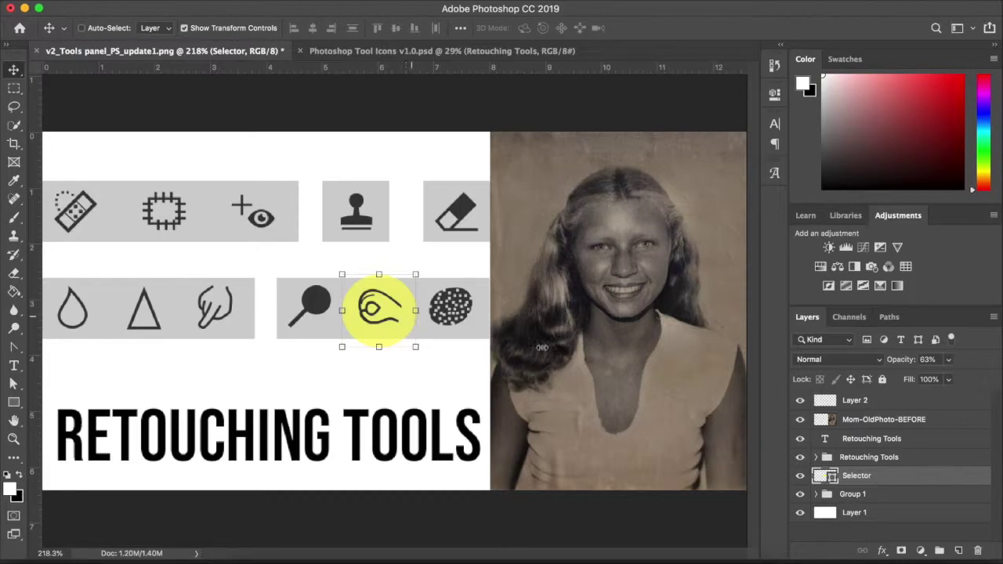
# - Darken the face, hair, neck and surroundings on the Mom-OldPhoto-BEFORE layer using the Burn Tool on the Midtones range
pyautogui.click(902, 402)
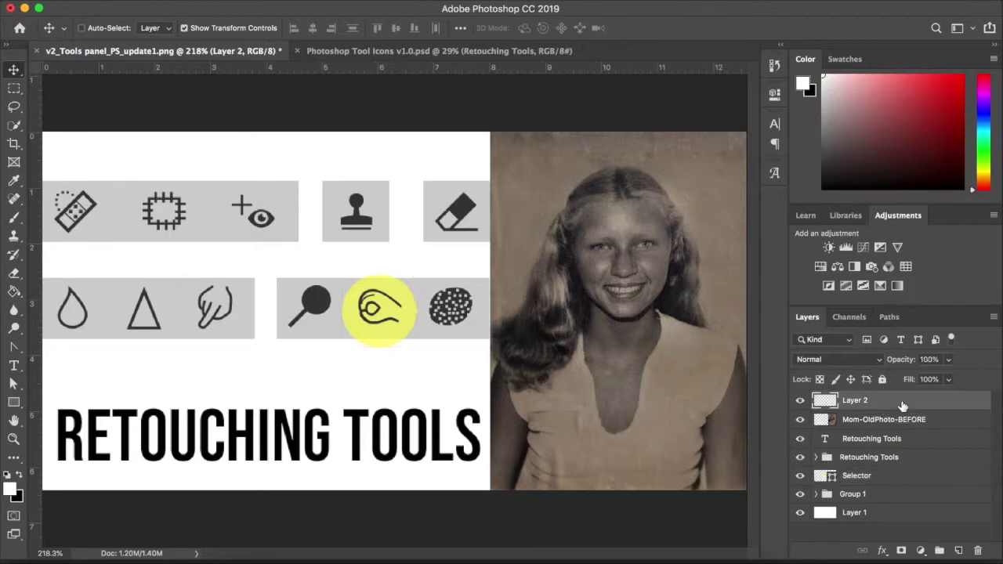
pyautogui.click(897, 419)
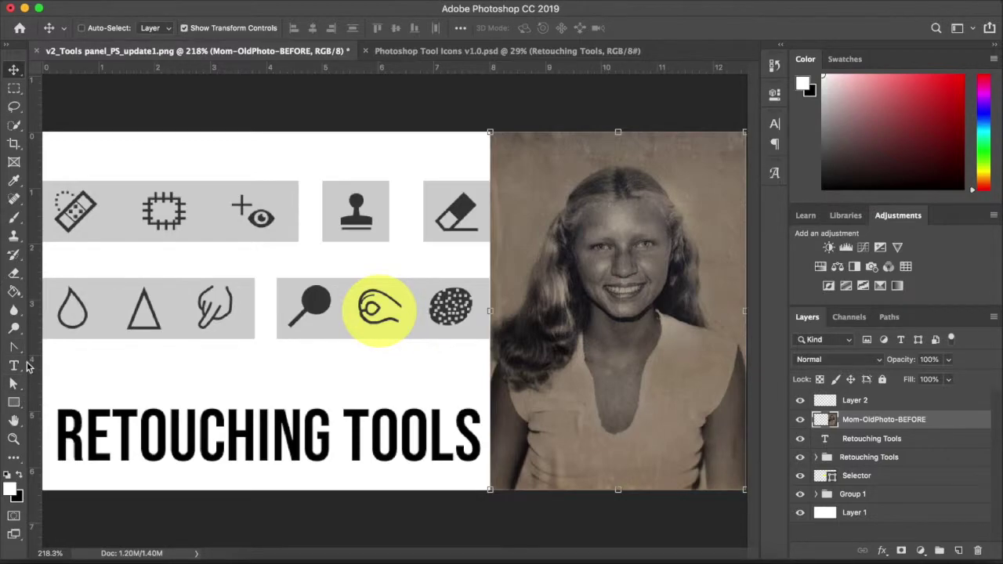
pyautogui.click(14, 330)
pyautogui.rightClick(15, 331)
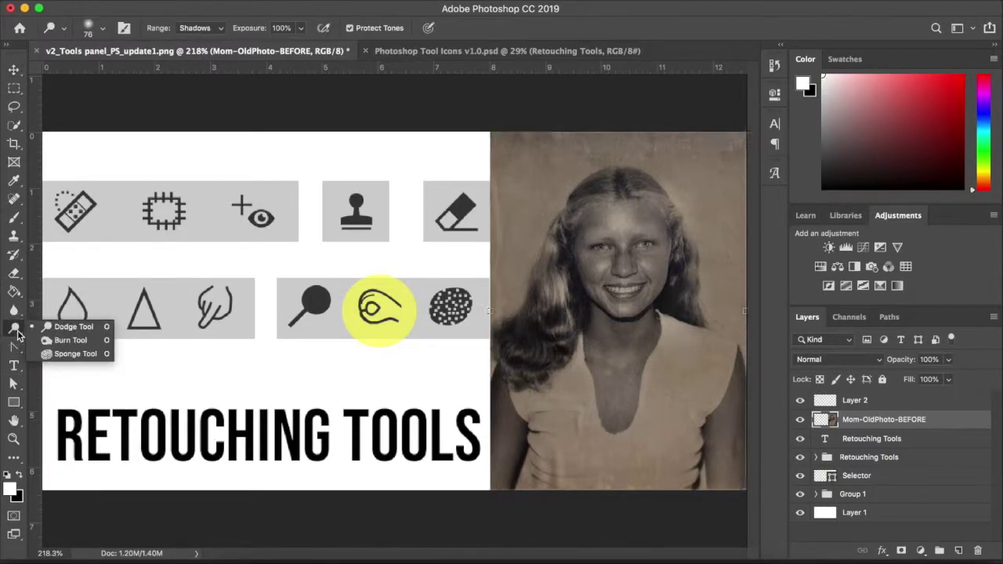
pyautogui.click(70, 343)
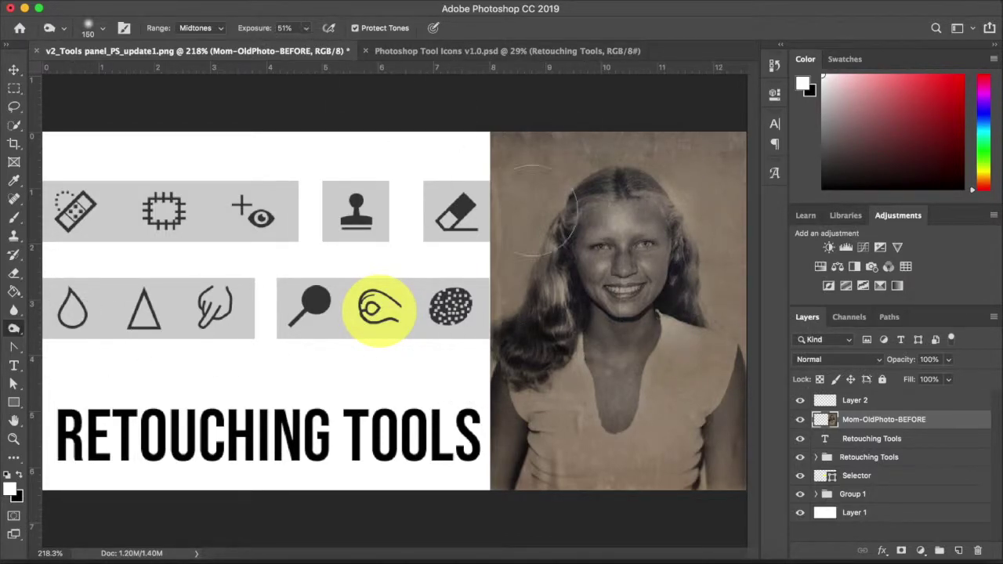
pyautogui.moveTo(630, 241)
pyautogui.mouseDown()
pyautogui.moveTo(629, 270)
pyautogui.moveTo(623, 226)
pyautogui.moveTo(635, 289)
pyautogui.moveTo(611, 249)
pyautogui.moveTo(647, 234)
pyautogui.moveTo(596, 266)
pyautogui.moveTo(617, 210)
pyautogui.moveTo(576, 265)
pyautogui.moveTo(597, 245)
pyautogui.moveTo(577, 272)
pyautogui.moveTo(577, 326)
pyautogui.moveTo(605, 369)
pyautogui.moveTo(613, 447)
pyautogui.moveTo(658, 361)
pyautogui.moveTo(682, 403)
pyautogui.moveTo(690, 467)
pyautogui.moveTo(718, 443)
pyautogui.moveTo(701, 276)
pyautogui.moveTo(715, 192)
pyautogui.moveTo(643, 237)
pyautogui.moveTo(608, 182)
pyautogui.mouseUp()
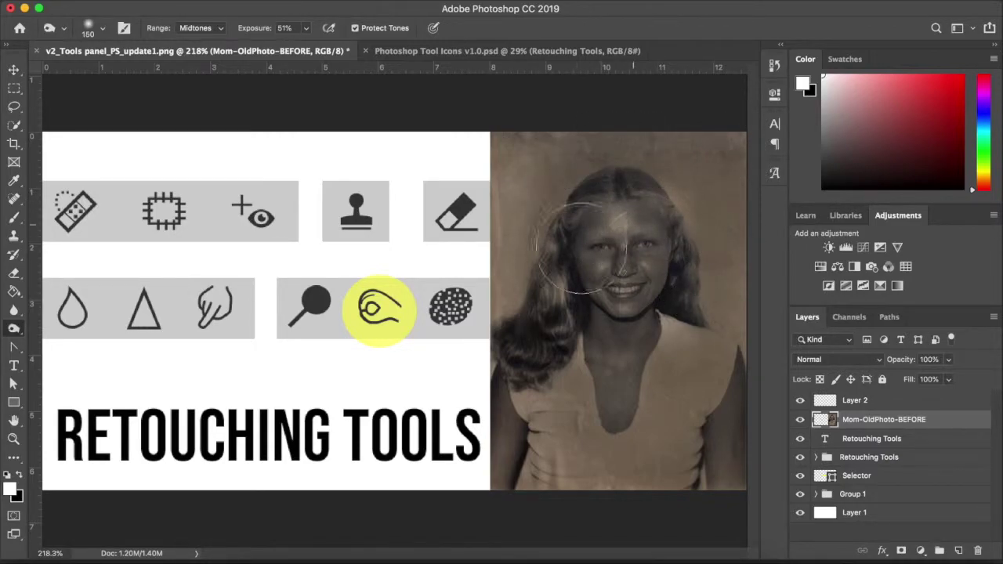
pyautogui.moveTo(582, 248)
pyautogui.mouseDown()
pyautogui.moveTo(560, 198)
pyautogui.moveTo(534, 192)
pyautogui.moveTo(560, 402)
pyautogui.moveTo(555, 449)
pyautogui.moveTo(530, 271)
pyautogui.moveTo(535, 461)
pyautogui.moveTo(530, 233)
pyautogui.moveTo(563, 392)
pyautogui.mouseUp()
pyautogui.moveTo(609, 223); pyautogui.dragTo(601, 441)
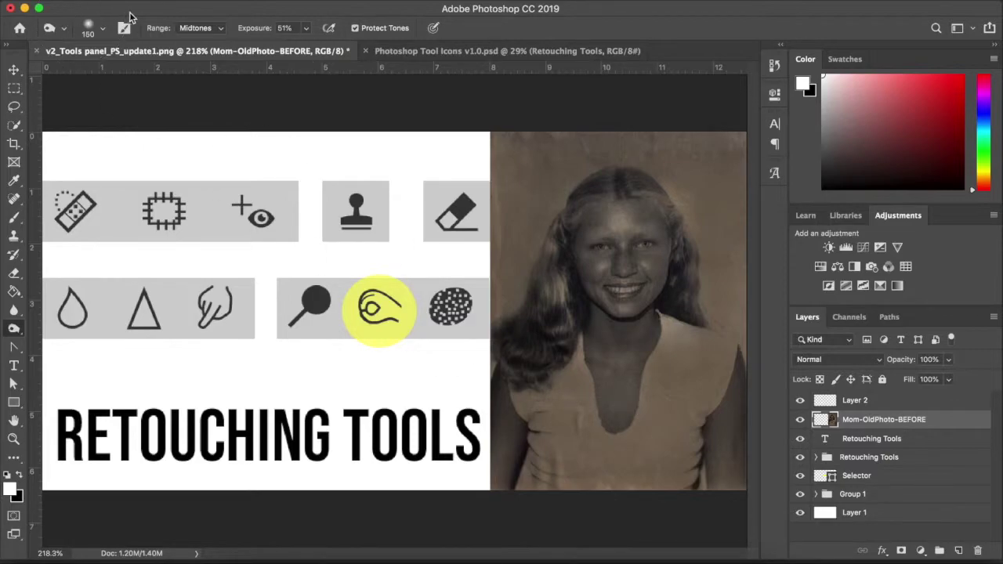
# - Set the Burn Tool's range to Highlights and darken the highlights across the photo
pyautogui.click(200, 27)
pyautogui.click(196, 41)
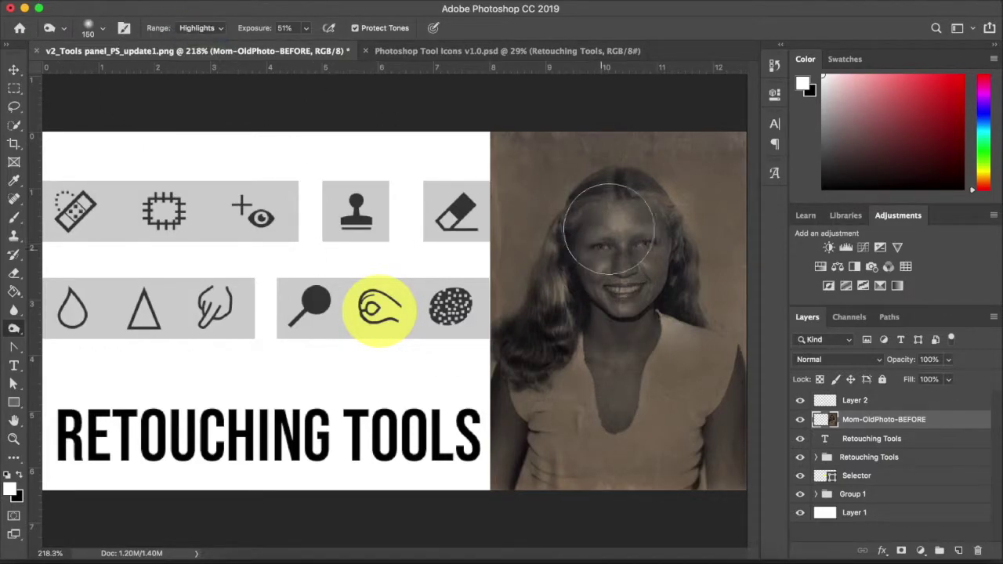
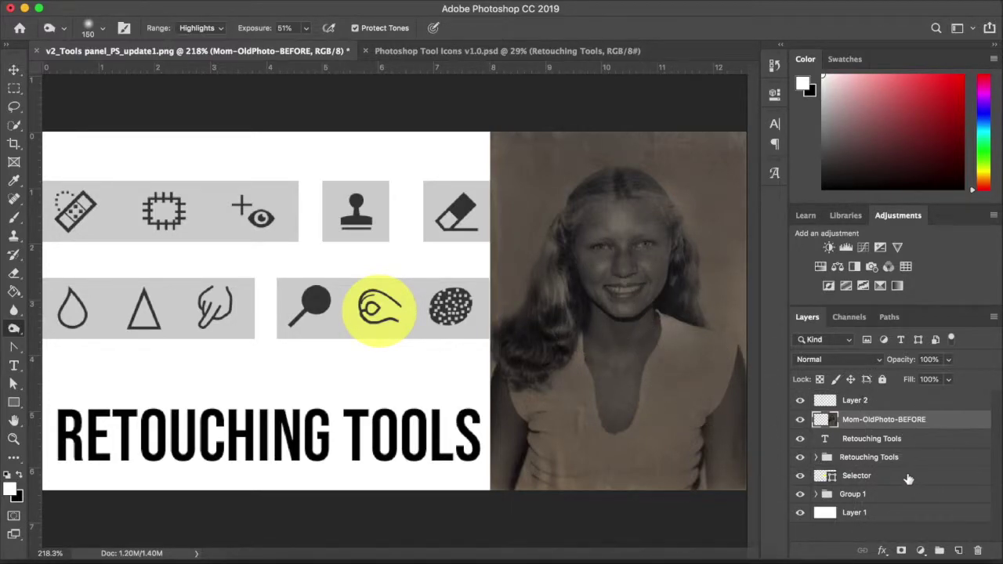
# - Move the yellow Selector circle from the curled-hand burn icon onto the sponge icon
pyautogui.click(878, 479)
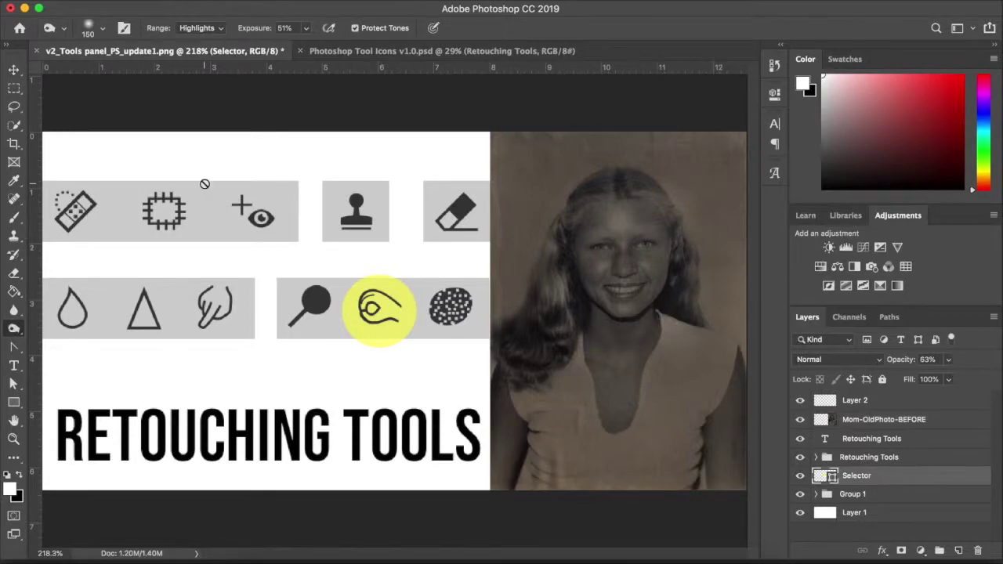
pyautogui.click(14, 69)
pyautogui.moveTo(398, 324); pyautogui.dragTo(472, 325)
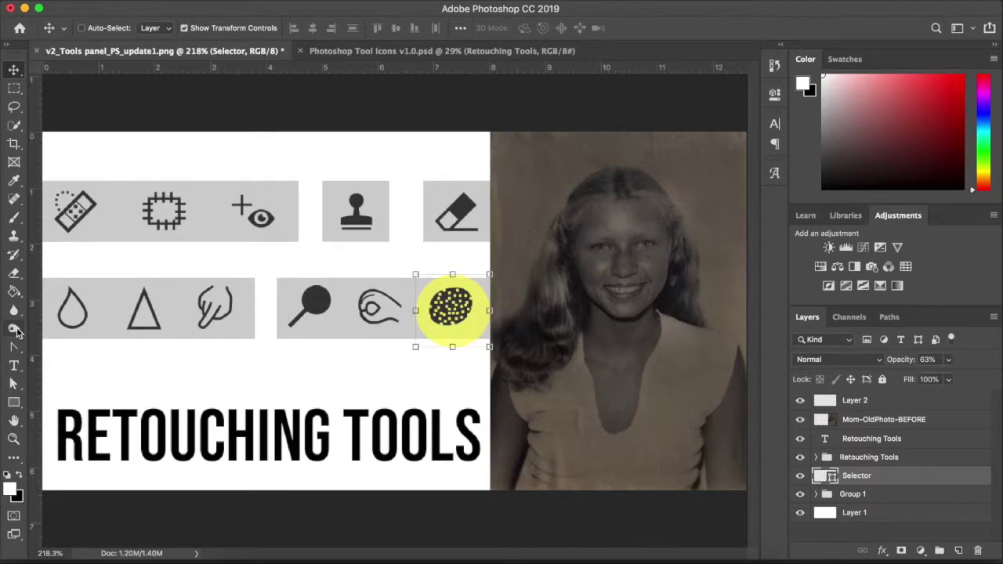
# - Saturate the face and hair on the Mom-OldPhoto-BEFORE layer using the Sponge Tool in Saturate mode at 88% flow
pyautogui.click(15, 330)
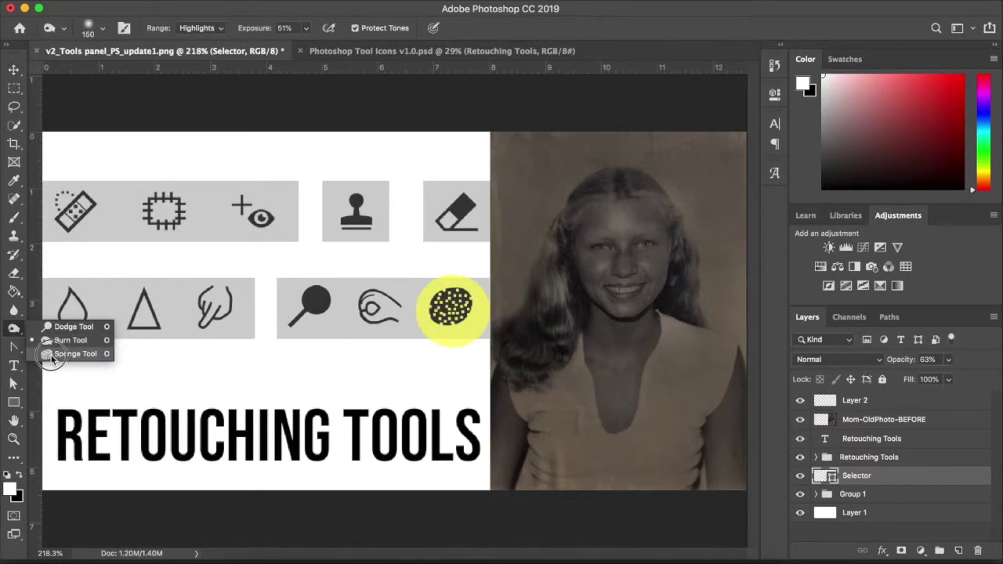
pyautogui.click(52, 355)
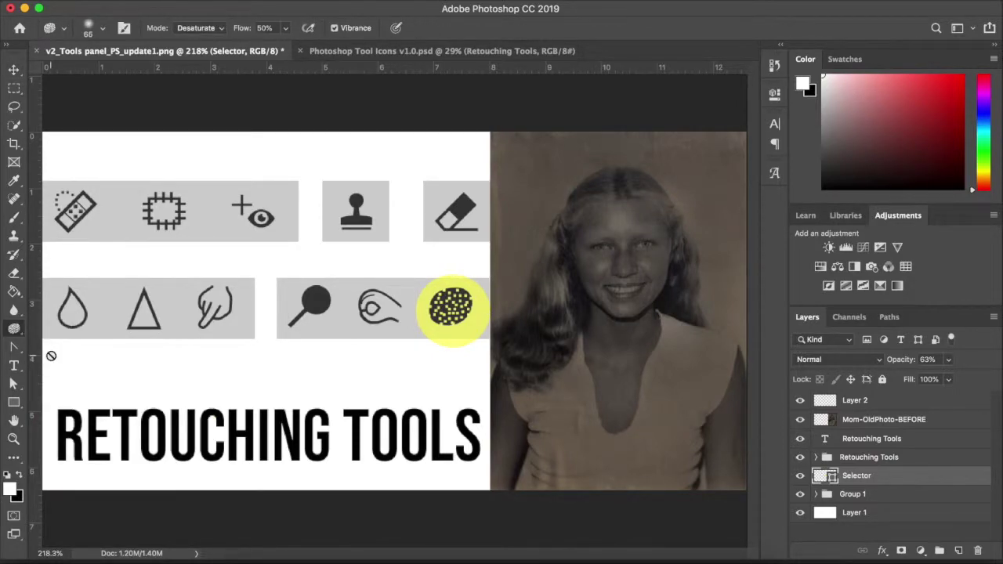
pyautogui.click(216, 28)
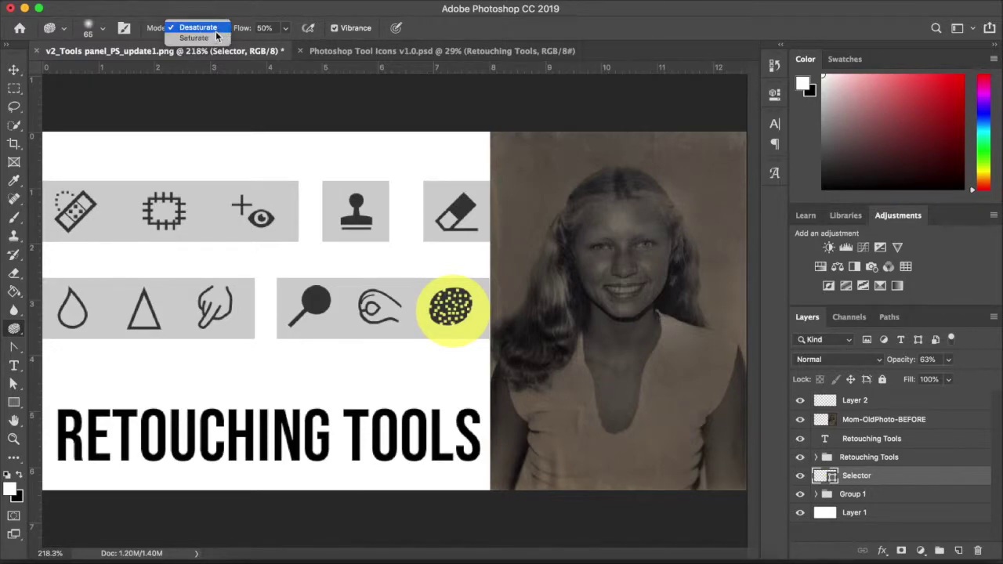
pyautogui.click(216, 38)
pyautogui.moveTo(286, 48); pyautogui.dragTo(312, 51)
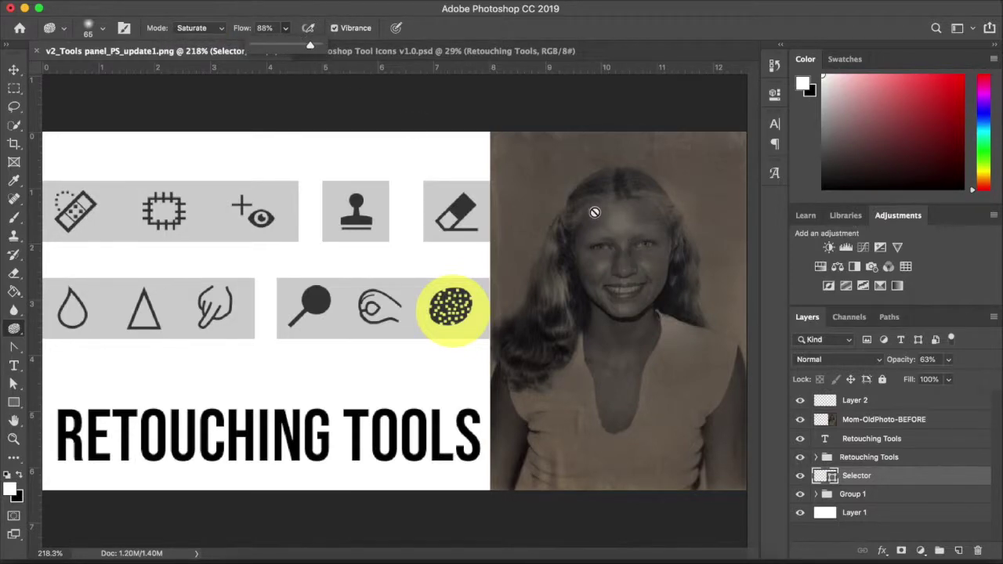
pyautogui.click(922, 422)
pyautogui.moveTo(622, 221)
pyautogui.mouseDown()
pyautogui.moveTo(626, 287)
pyautogui.moveTo(594, 249)
pyautogui.moveTo(620, 224)
pyautogui.moveTo(610, 301)
pyautogui.moveTo(601, 232)
pyautogui.moveTo(631, 248)
pyautogui.moveTo(581, 237)
pyautogui.moveTo(605, 202)
pyautogui.moveTo(601, 300)
pyautogui.moveTo(613, 263)
pyautogui.moveTo(652, 297)
pyautogui.moveTo(639, 265)
pyautogui.moveTo(662, 215)
pyautogui.moveTo(683, 269)
pyautogui.moveTo(646, 243)
pyautogui.moveTo(628, 190)
pyautogui.moveTo(645, 208)
pyautogui.moveTo(627, 255)
pyautogui.moveTo(594, 217)
pyautogui.moveTo(608, 177)
pyautogui.moveTo(582, 263)
pyautogui.moveTo(579, 225)
pyautogui.moveTo(602, 235)
pyautogui.moveTo(564, 320)
pyautogui.moveTo(540, 270)
pyautogui.moveTo(567, 298)
pyautogui.moveTo(562, 352)
pyautogui.mouseUp()
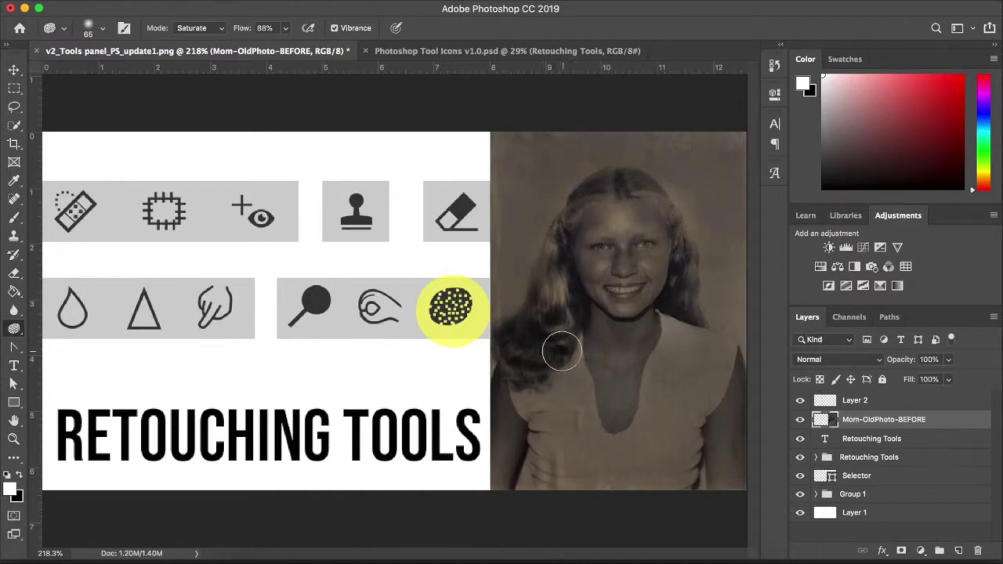
# - Raise the Sponge Tool's flow to 100% and saturate the face, hair and surrounding background more strongly
pyautogui.click(285, 28)
pyautogui.moveTo(283, 47); pyautogui.dragTo(326, 47)
pyautogui.moveTo(610, 261)
pyautogui.mouseDown()
pyautogui.moveTo(634, 224)
pyautogui.moveTo(647, 280)
pyautogui.moveTo(590, 225)
pyautogui.moveTo(644, 259)
pyautogui.moveTo(571, 263)
pyautogui.moveTo(601, 273)
pyautogui.moveTo(546, 350)
pyautogui.moveTo(539, 313)
pyautogui.moveTo(584, 328)
pyautogui.moveTo(571, 384)
pyautogui.moveTo(591, 343)
pyautogui.moveTo(626, 351)
pyautogui.moveTo(650, 374)
pyautogui.moveTo(625, 407)
pyautogui.moveTo(627, 299)
pyautogui.moveTo(658, 259)
pyautogui.moveTo(675, 313)
pyautogui.moveTo(664, 299)
pyautogui.moveTo(683, 246)
pyautogui.moveTo(714, 252)
pyautogui.moveTo(648, 245)
pyautogui.moveTo(620, 171)
pyautogui.moveTo(631, 202)
pyautogui.moveTo(580, 218)
pyautogui.moveTo(594, 195)
pyautogui.moveTo(677, 184)
pyautogui.moveTo(599, 240)
pyautogui.moveTo(597, 193)
pyautogui.moveTo(630, 257)
pyautogui.moveTo(548, 353)
pyautogui.moveTo(575, 279)
pyautogui.moveTo(568, 356)
pyautogui.moveTo(547, 373)
pyautogui.moveTo(610, 324)
pyautogui.moveTo(662, 362)
pyautogui.moveTo(679, 321)
pyautogui.moveTo(692, 339)
pyautogui.moveTo(680, 296)
pyautogui.moveTo(630, 223)
pyautogui.moveTo(649, 262)
pyautogui.moveTo(592, 292)
pyautogui.mouseUp()
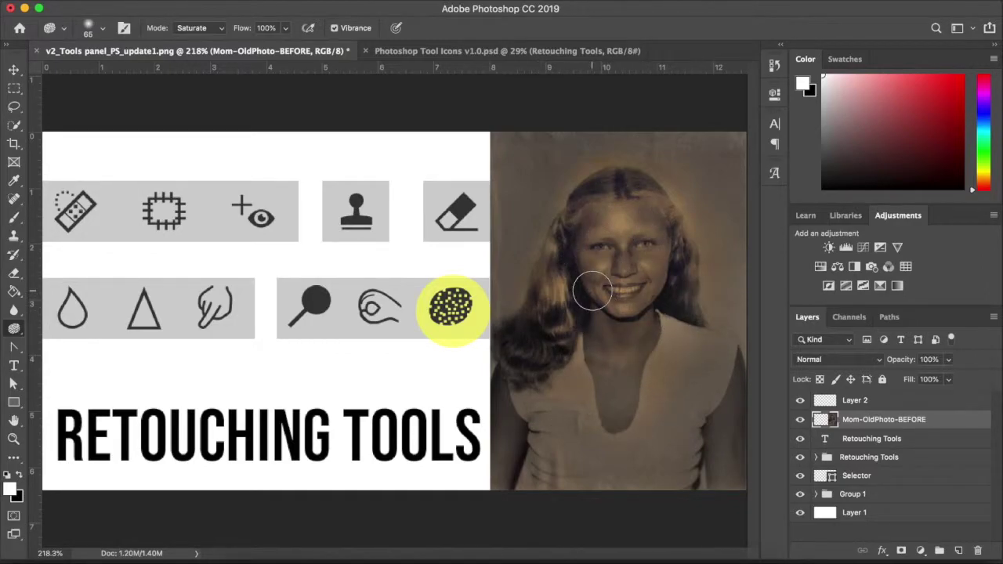
# - Set the Sponge Tool's mode to Desaturate and remove color from the face, hair and surrounding background
pyautogui.click(210, 29)
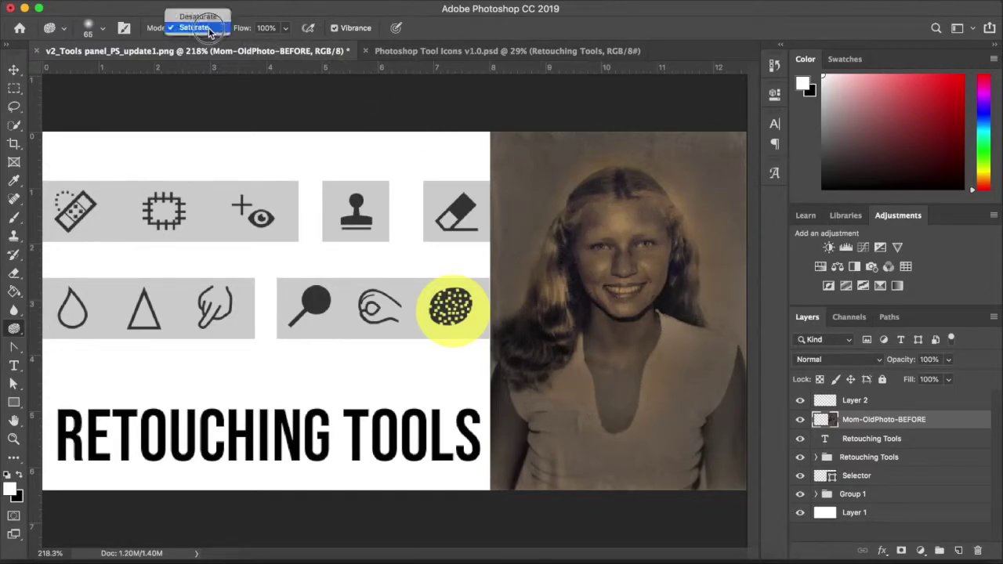
pyautogui.click(206, 17)
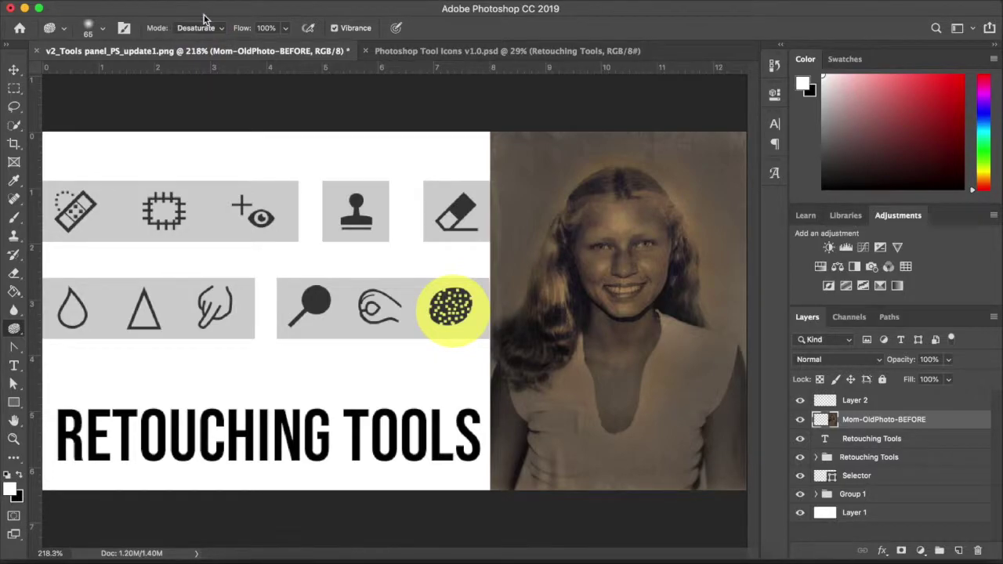
pyautogui.moveTo(631, 223)
pyautogui.mouseDown()
pyautogui.moveTo(642, 203)
pyautogui.moveTo(638, 249)
pyautogui.moveTo(629, 195)
pyautogui.moveTo(662, 194)
pyautogui.moveTo(614, 222)
pyautogui.moveTo(621, 177)
pyautogui.moveTo(656, 166)
pyautogui.moveTo(588, 185)
pyautogui.moveTo(596, 155)
pyautogui.moveTo(621, 204)
pyautogui.moveTo(577, 222)
pyautogui.moveTo(572, 186)
pyautogui.moveTo(605, 238)
pyautogui.moveTo(576, 296)
pyautogui.moveTo(555, 249)
pyautogui.moveTo(580, 258)
pyautogui.moveTo(573, 330)
pyautogui.moveTo(526, 316)
pyautogui.moveTo(535, 291)
pyautogui.moveTo(588, 331)
pyautogui.moveTo(616, 396)
pyautogui.moveTo(594, 362)
pyautogui.moveTo(601, 317)
pyautogui.moveTo(641, 400)
pyautogui.moveTo(624, 381)
pyautogui.moveTo(656, 353)
pyautogui.moveTo(635, 437)
pyautogui.moveTo(607, 447)
pyautogui.moveTo(605, 350)
pyautogui.moveTo(627, 268)
pyautogui.moveTo(647, 261)
pyautogui.moveTo(629, 314)
pyautogui.moveTo(618, 283)
pyautogui.moveTo(642, 222)
pyautogui.moveTo(673, 250)
pyautogui.moveTo(670, 296)
pyautogui.moveTo(661, 210)
pyautogui.moveTo(684, 212)
pyautogui.moveTo(672, 245)
pyautogui.moveTo(637, 208)
pyautogui.moveTo(638, 171)
pyautogui.moveTo(658, 221)
pyautogui.moveTo(566, 218)
pyautogui.moveTo(618, 175)
pyautogui.moveTo(622, 216)
pyautogui.moveTo(584, 209)
pyautogui.moveTo(625, 183)
pyautogui.moveTo(632, 263)
pyautogui.moveTo(566, 267)
pyautogui.moveTo(647, 221)
pyautogui.moveTo(658, 306)
pyautogui.moveTo(603, 260)
pyautogui.moveTo(661, 244)
pyautogui.moveTo(716, 313)
pyautogui.moveTo(613, 253)
pyautogui.moveTo(664, 205)
pyautogui.moveTo(677, 297)
pyautogui.moveTo(605, 304)
pyautogui.moveTo(619, 283)
pyautogui.moveTo(634, 359)
pyautogui.moveTo(627, 400)
pyautogui.moveTo(634, 281)
pyautogui.moveTo(564, 271)
pyautogui.moveTo(544, 366)
pyautogui.mouseUp()
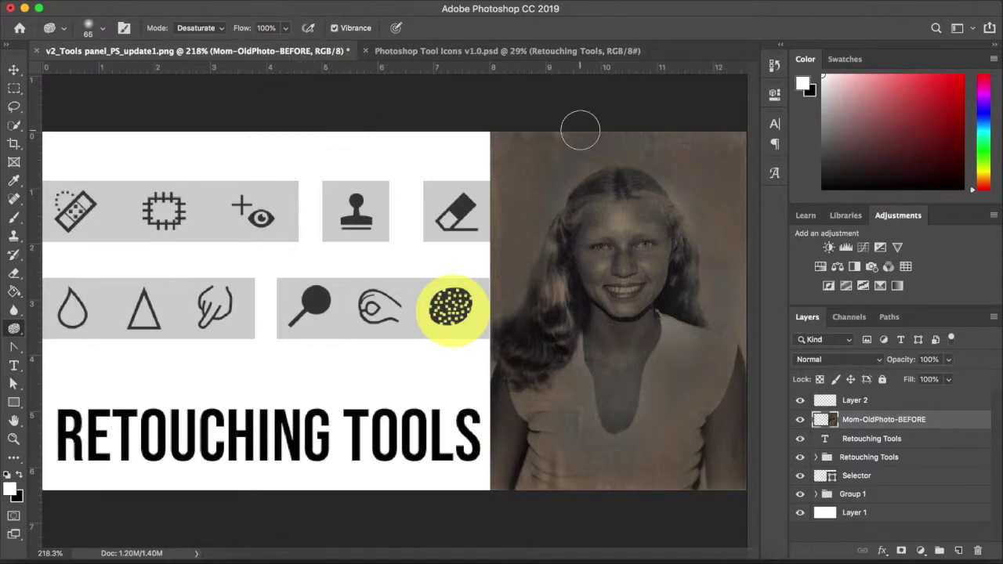